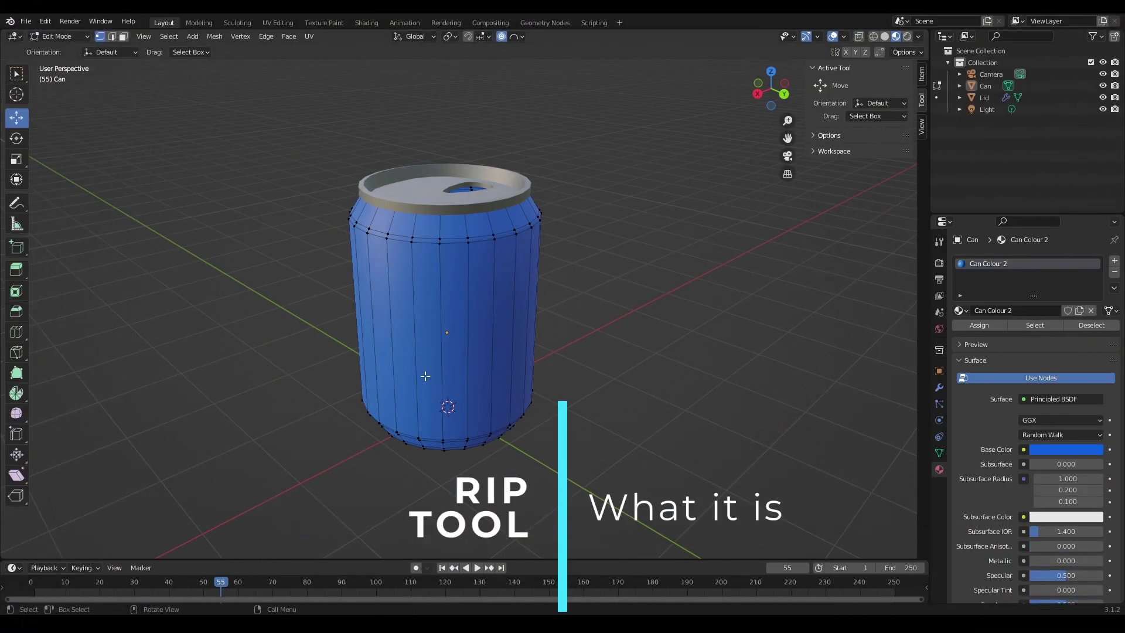
Box-select the upper vertex ring near the can's top, then orbit around the can
left_click_drag(523, 275, 368, 224)
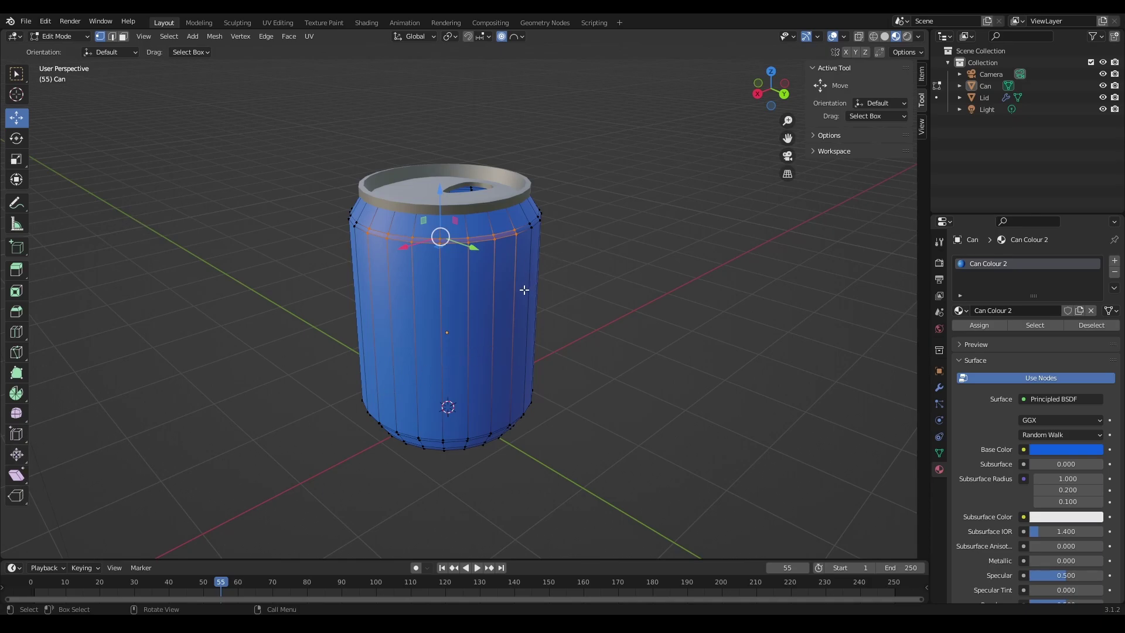
middle_click_drag(523, 290, 484, 285)
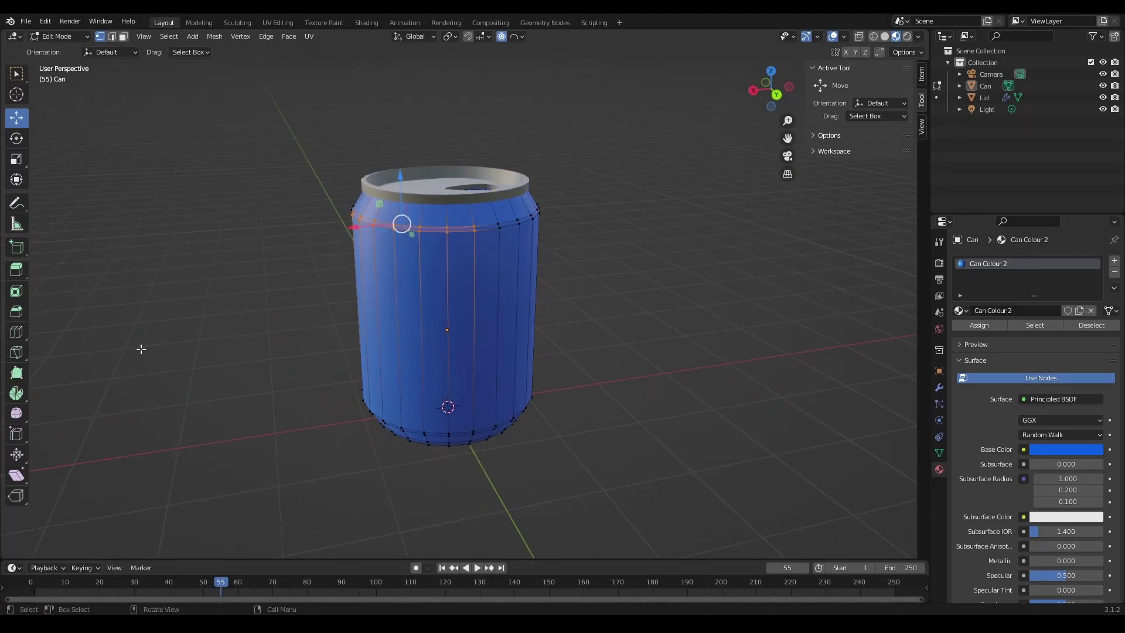
Add a loop cut across the can body with Number of Cuts set to 8
left_click(17, 331)
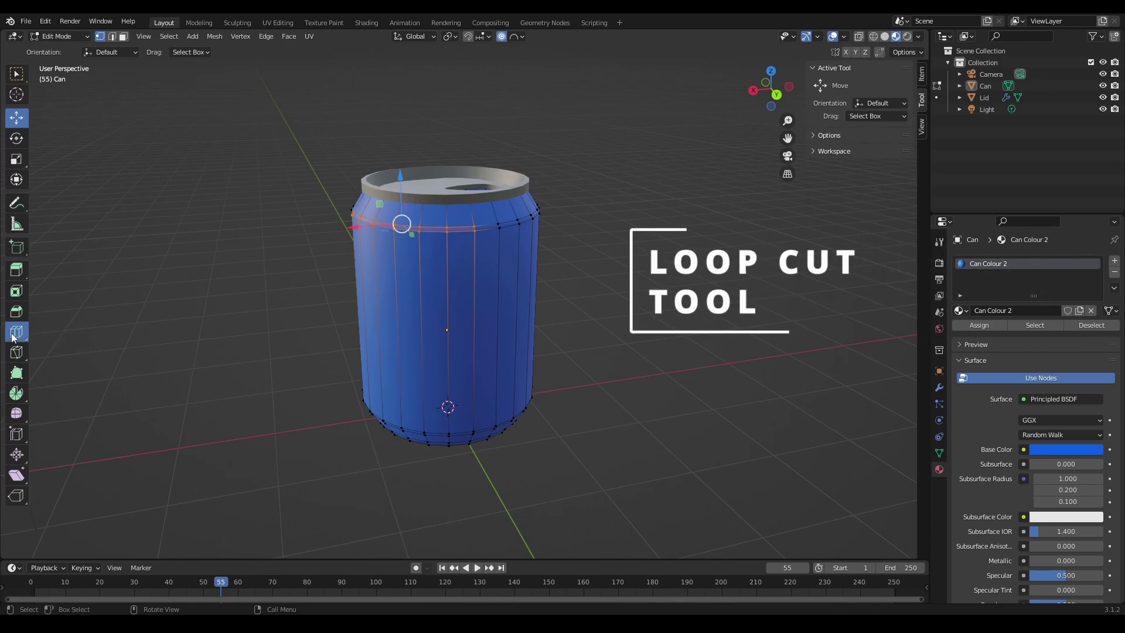
left_click(403, 303)
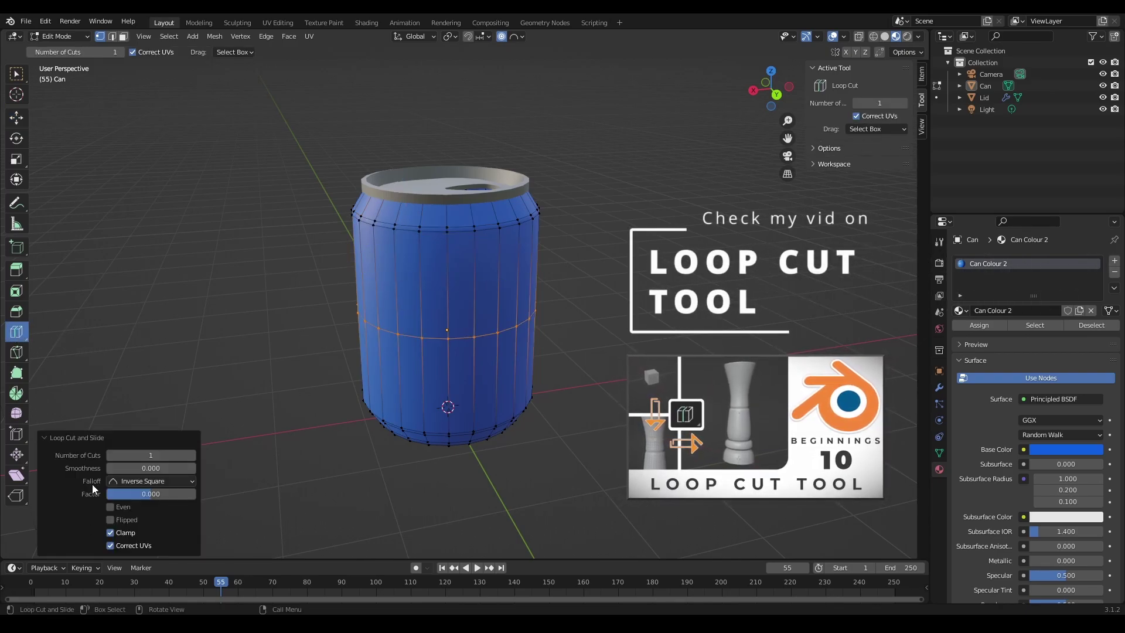
left_click(150, 455)
type("8")
key("Return")
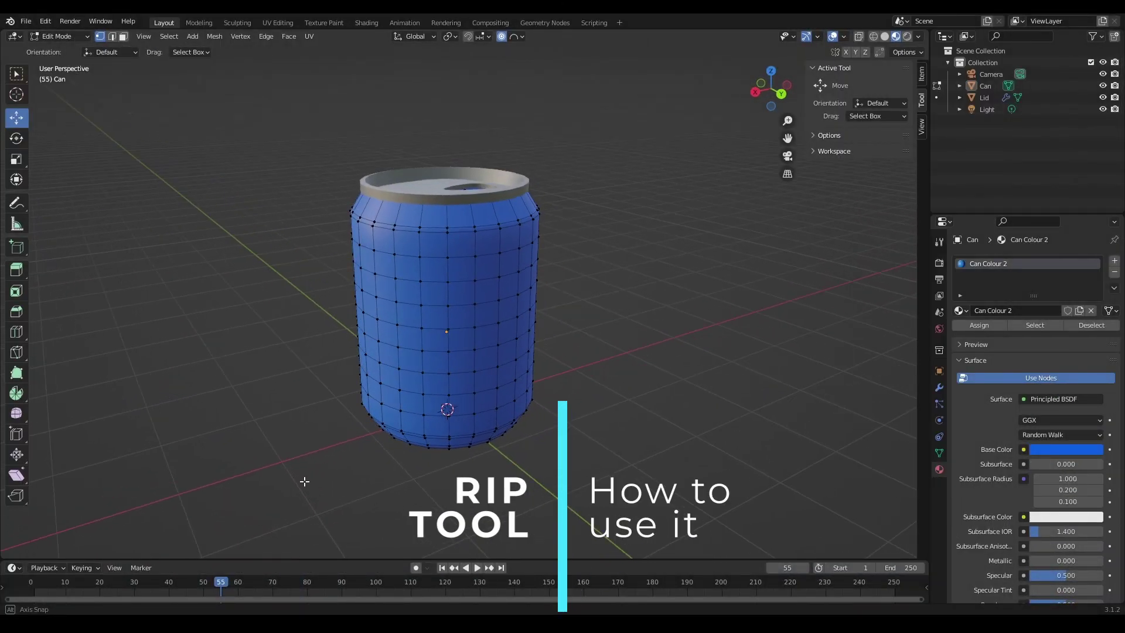
Box-select the edge loop around the middle of the can
middle_click_drag(305, 481, 307, 481)
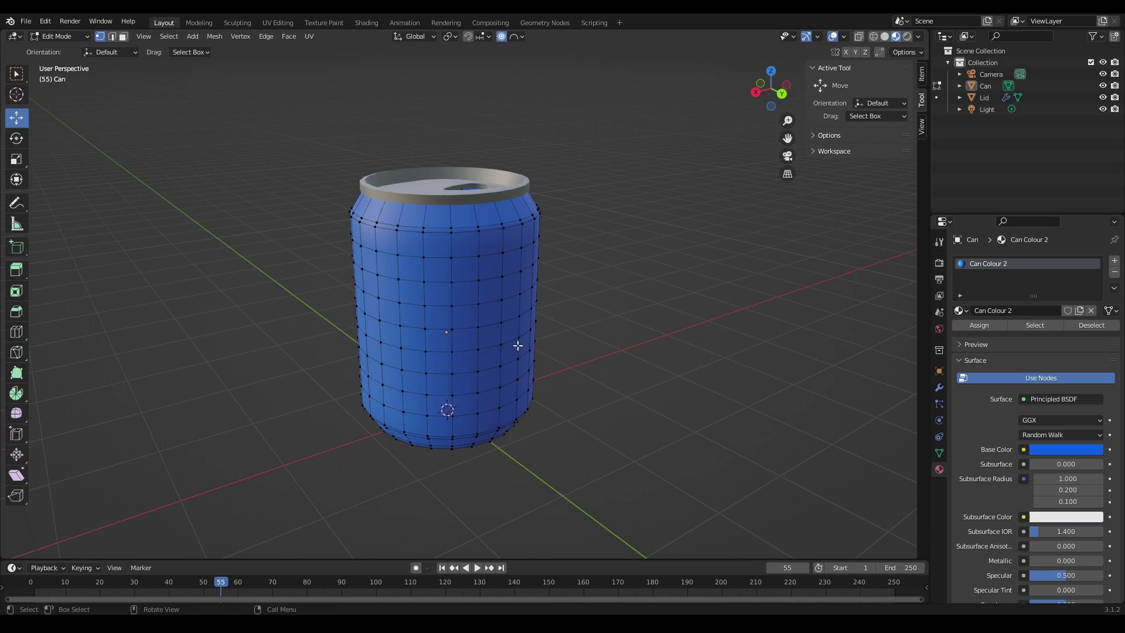
left_click_drag(518, 346, 346, 336)
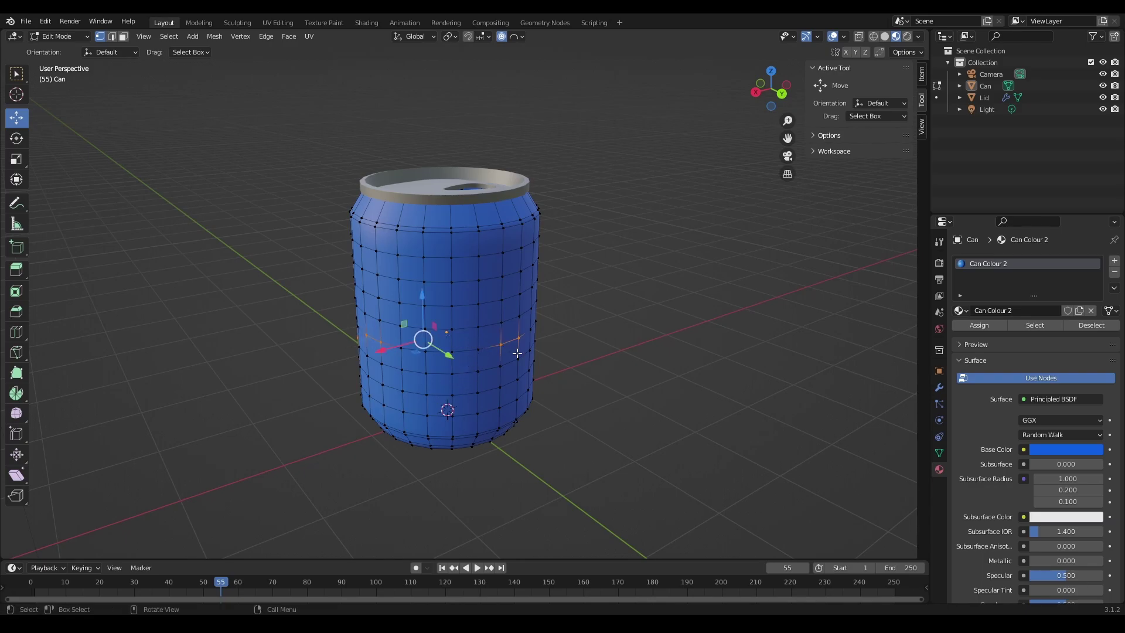
left_click_drag(518, 353, 365, 324)
middle_click_drag(365, 324, 459, 365)
left_click_drag(459, 364, 391, 344)
middle_click_drag(392, 344, 443, 339)
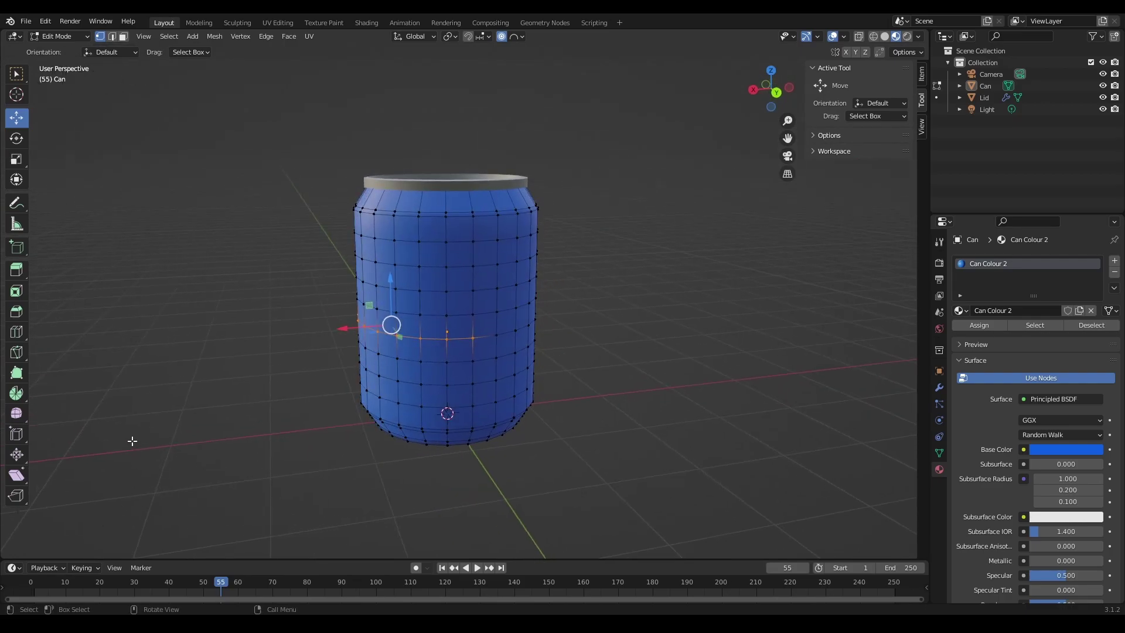
Rip the middle edge loop open with Rip Region, pulling it slightly outward
left_click(17, 497)
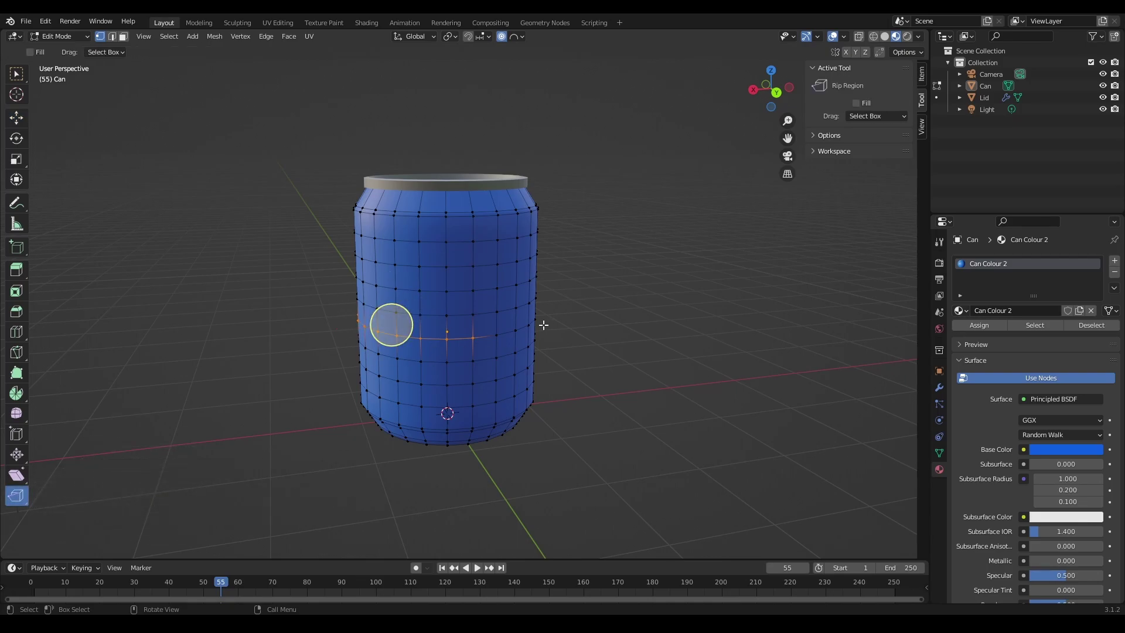
middle_click_drag(538, 328, 546, 341)
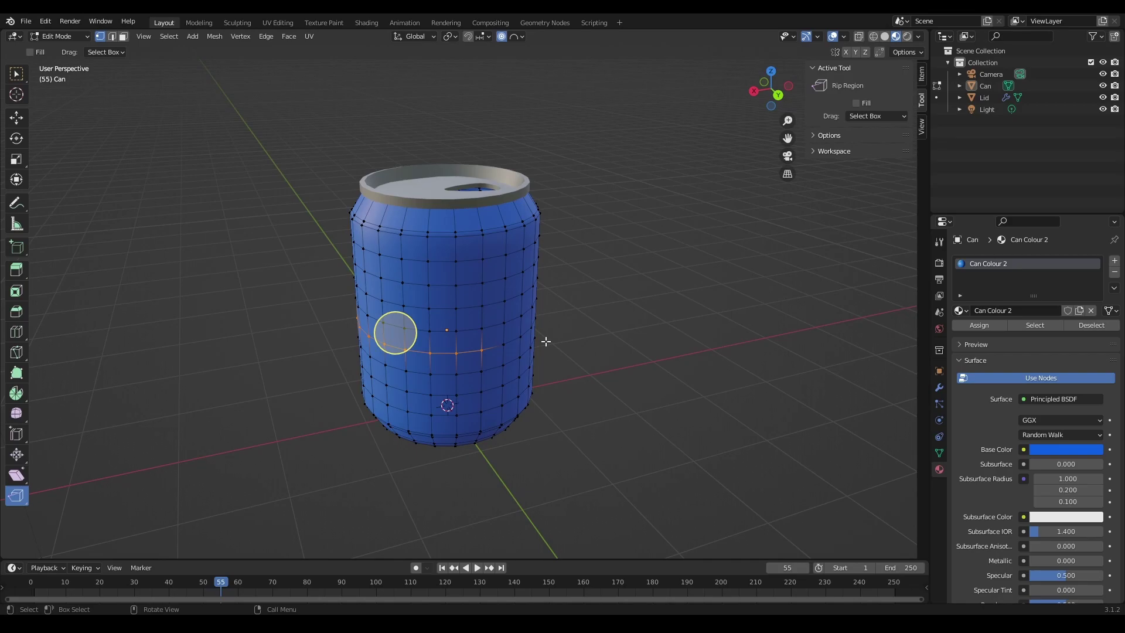
left_click(386, 348)
left_click_drag(386, 349, 379, 358)
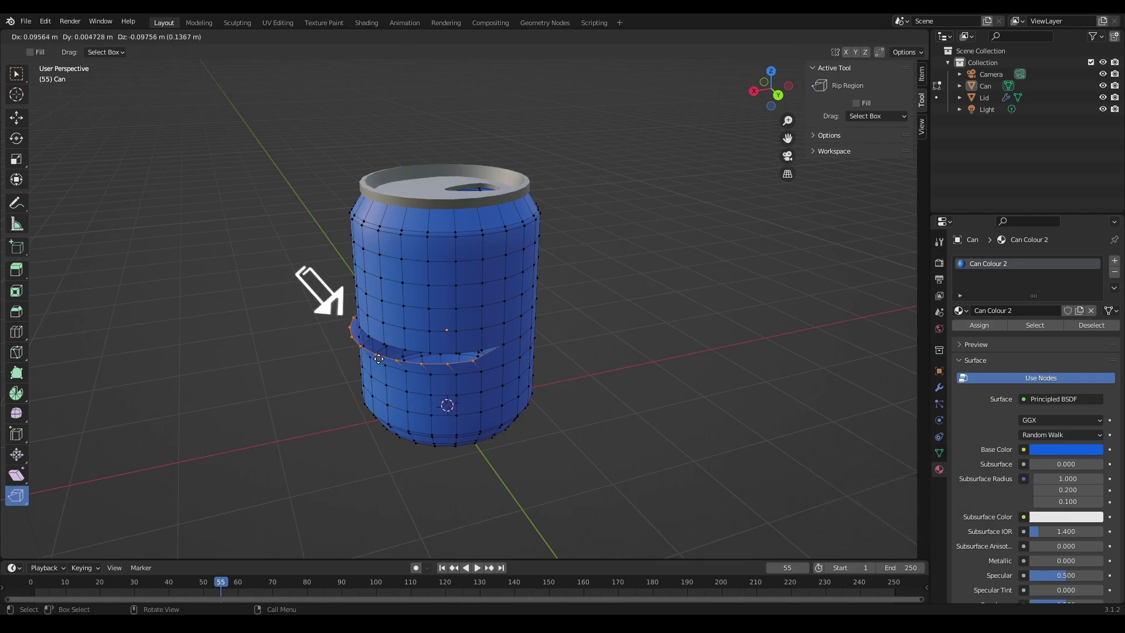
left_click(378, 358)
middle_click_drag(387, 339, 537, 378)
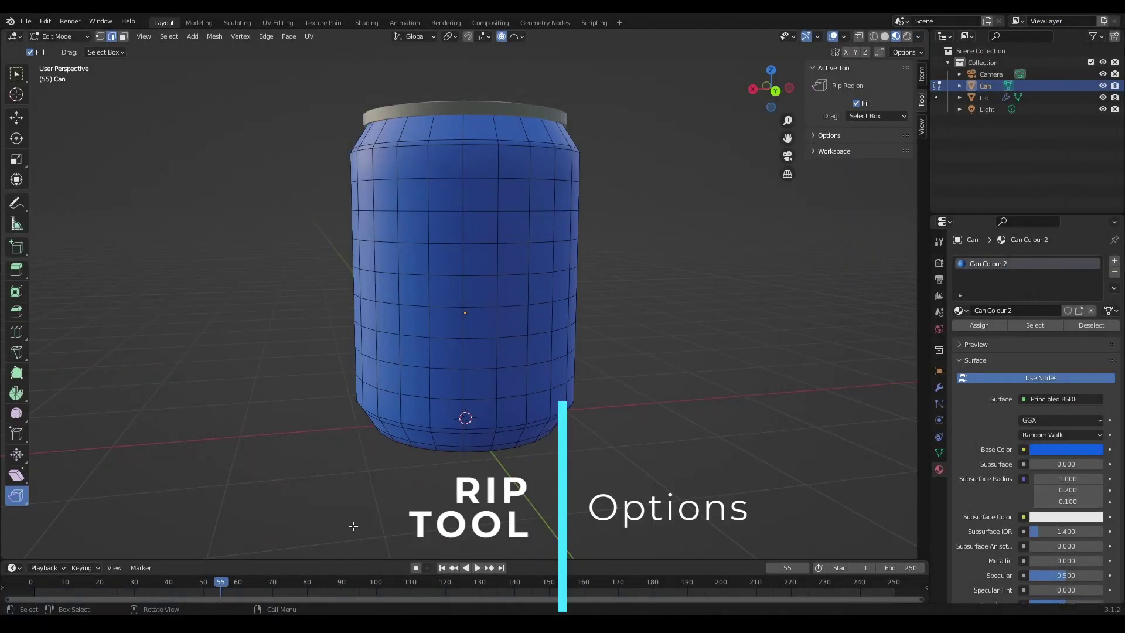
Keep Rip Region active and rip a lower edge loop open, pulling the torn edge outward
left_click(25, 502)
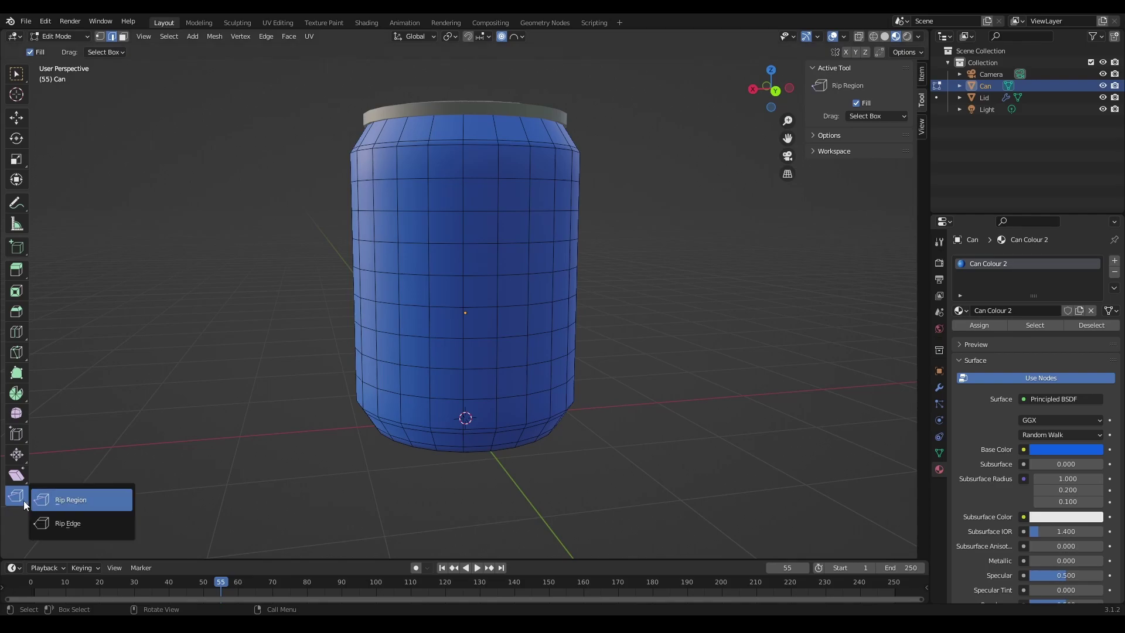
left_click(64, 503)
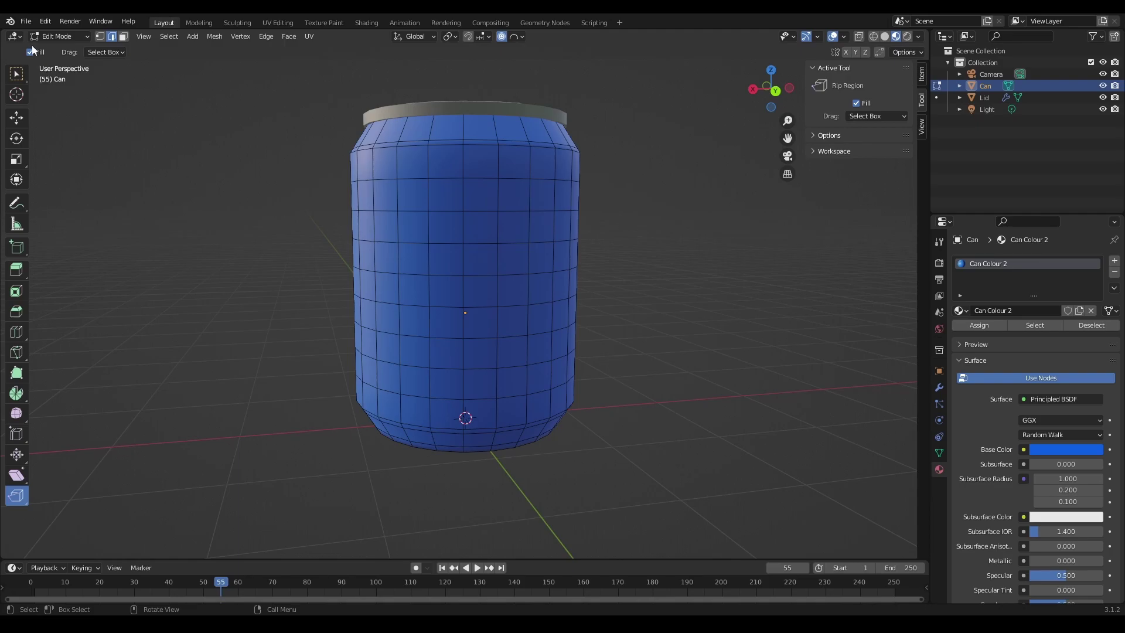
middle_click_drag(394, 352, 463, 369)
left_click(491, 336, "ctrl")
mouse_move(468, 360)
left_mouse_down()
mouse_move(454, 373)
mouse_move(455, 353)
left_mouse_up()
middle_click_drag(454, 354, 573, 412)
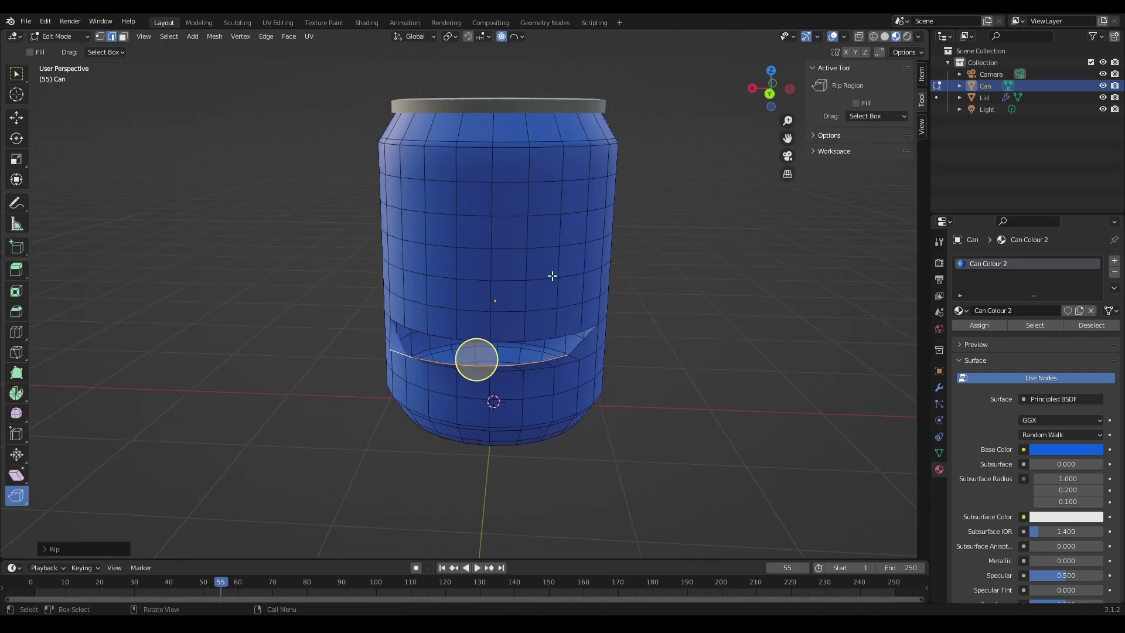
Select the loop above the gap, enable Fill, and rip it outward as a filled tear
left_click(574, 275)
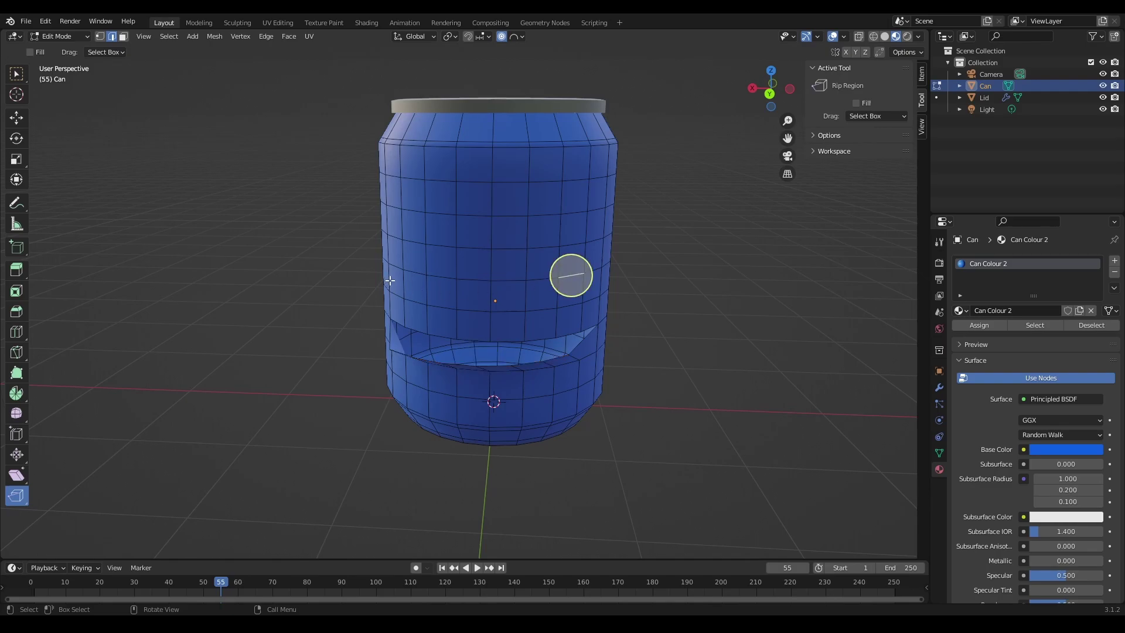
left_click(477, 271, "ctrl")
middle_click_drag(477, 271, 485, 315)
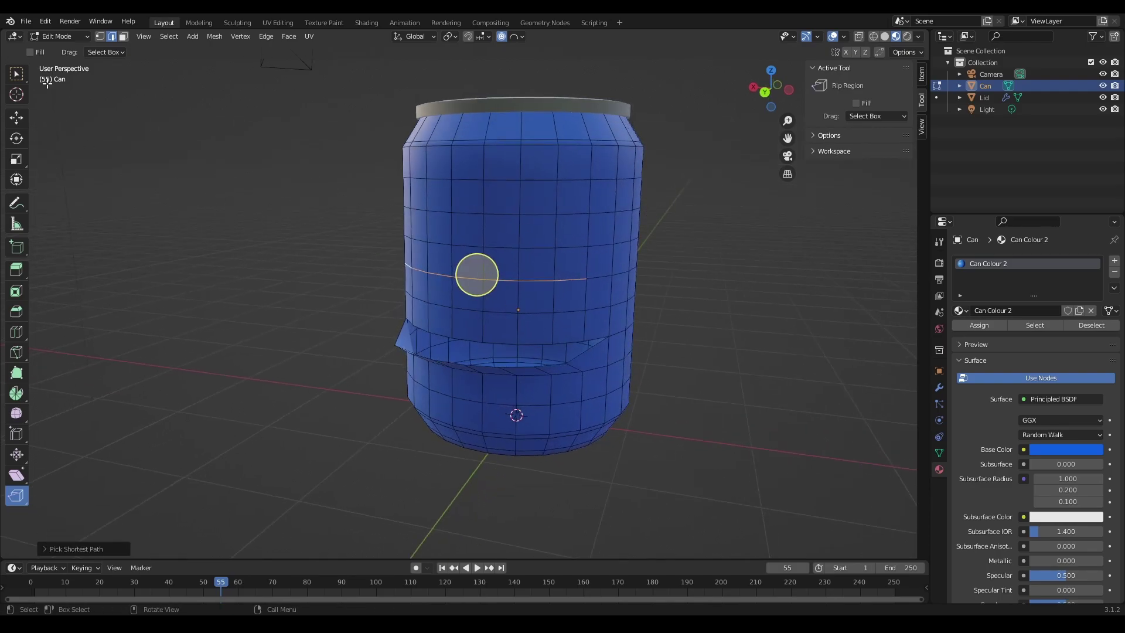
left_click(30, 52)
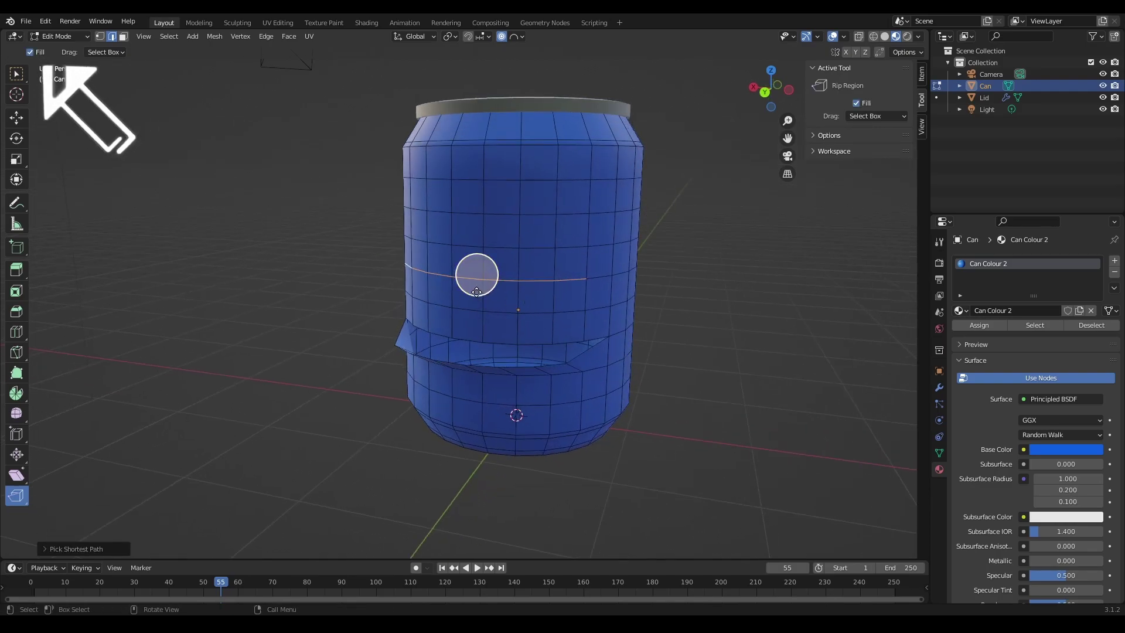
left_click_drag(477, 291, 623, 319)
middle_click_drag(622, 318, 366, 219)
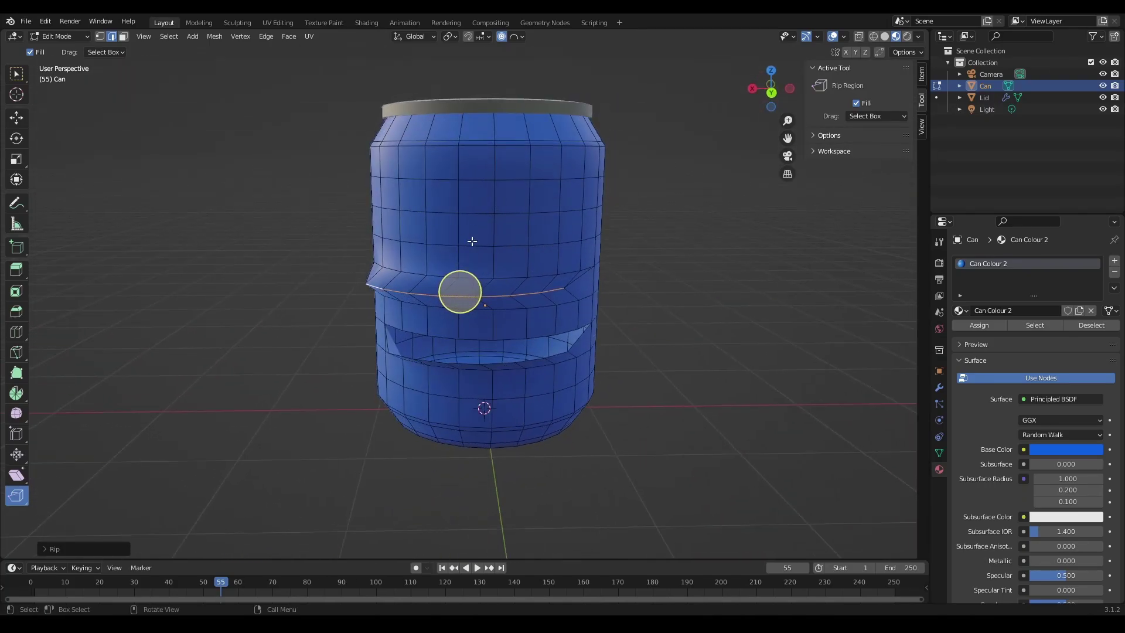
middle_click_drag(452, 229, 504, 242)
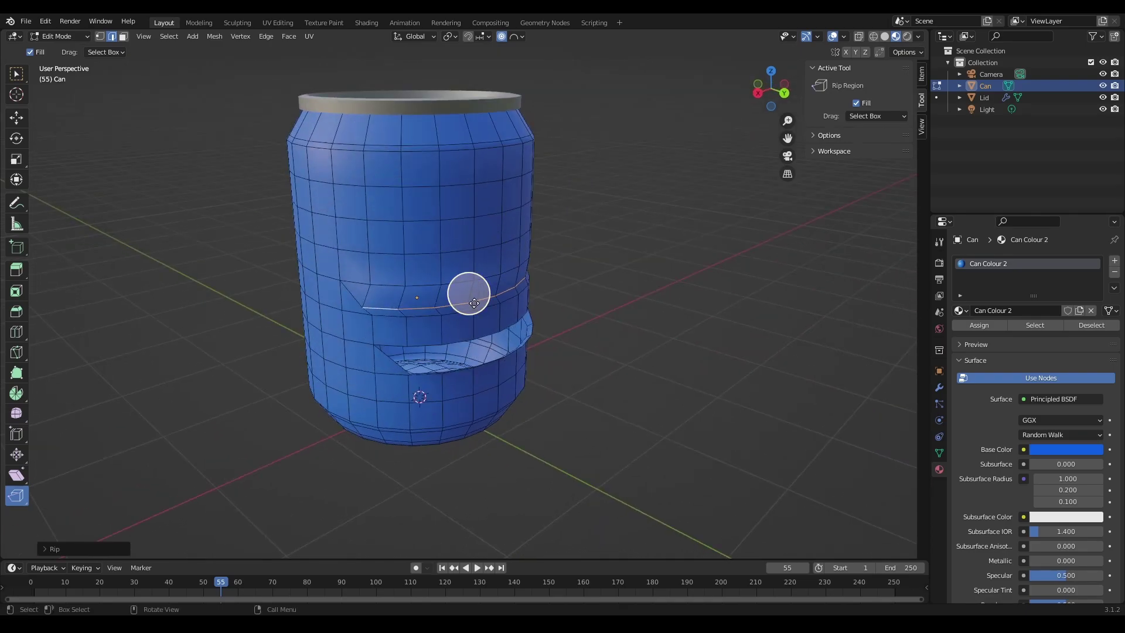
middle_click_drag(474, 303, 287, 337, "shift")
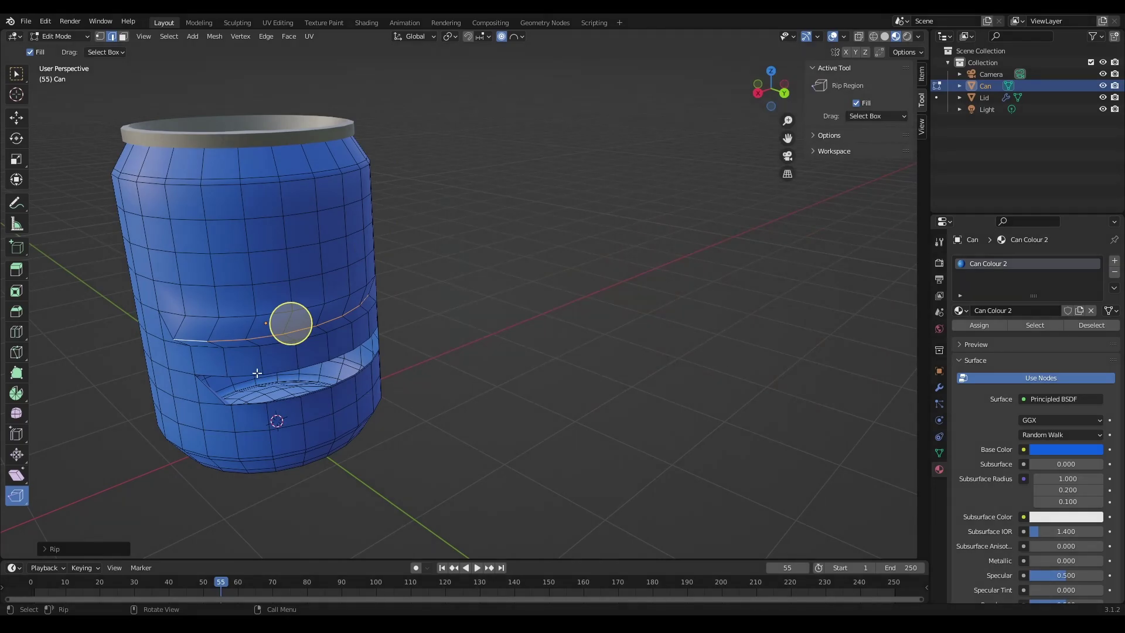
Select an edge loop on the can's side and rip it into notches with V
scroll(257, 373, "up", 5)
middle_click_drag(257, 372, 345, 348)
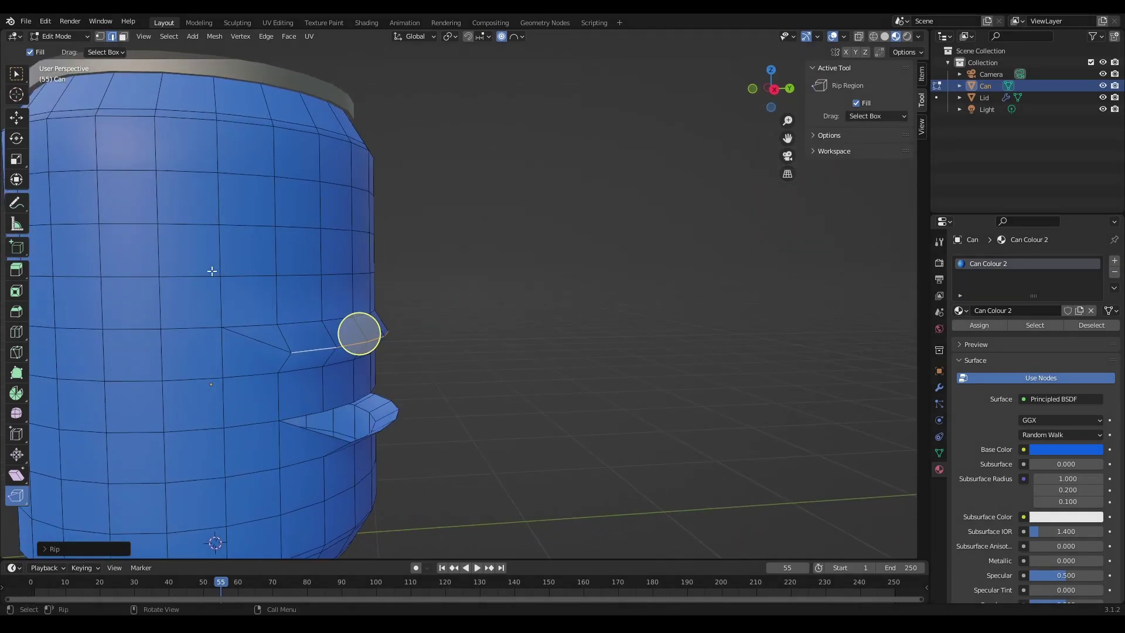
left_click(188, 274)
left_click(289, 272, "ctrl")
key("g")
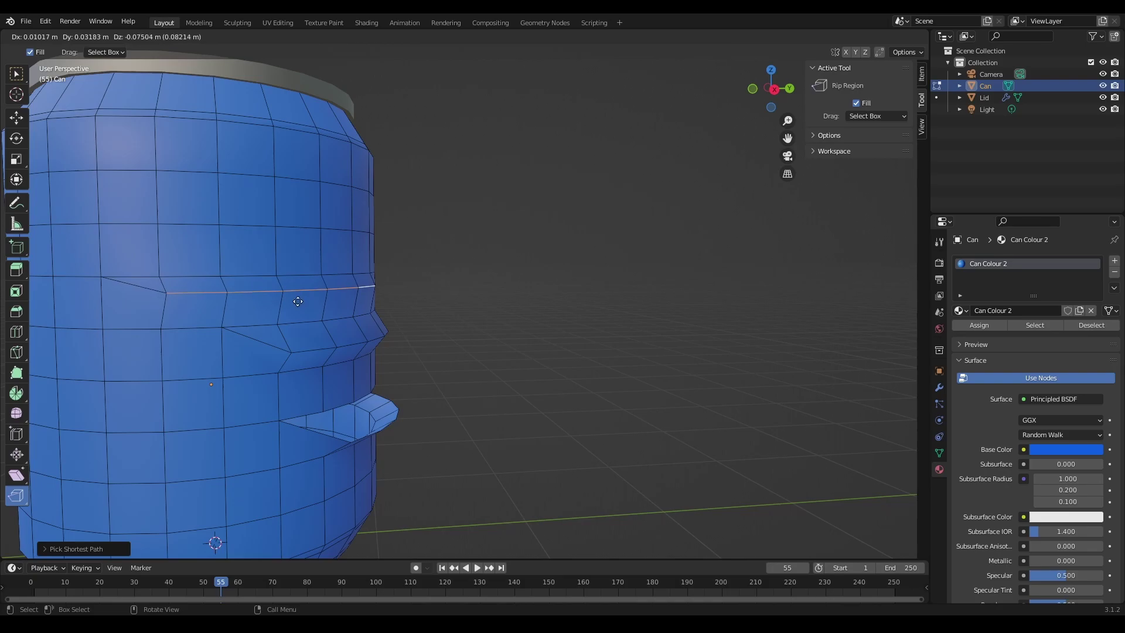
key("v")
left_click(315, 292)
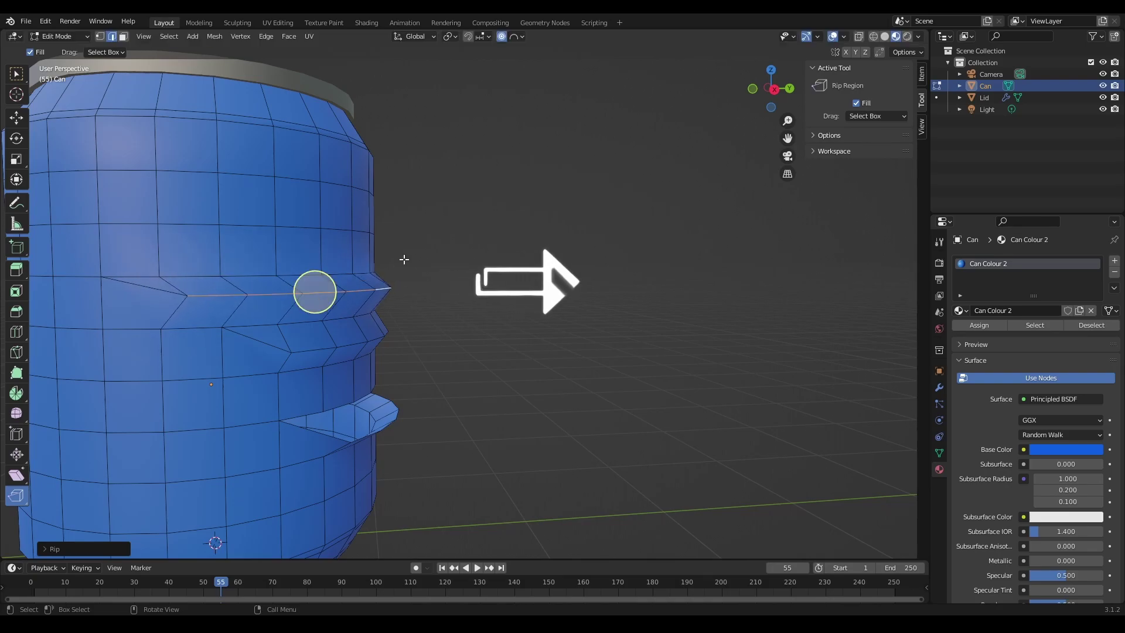
Rotate the ripped section of the can to twist it
scroll(403, 259, "down", 4)
middle_click_drag(404, 259, 344, 273)
key("r")
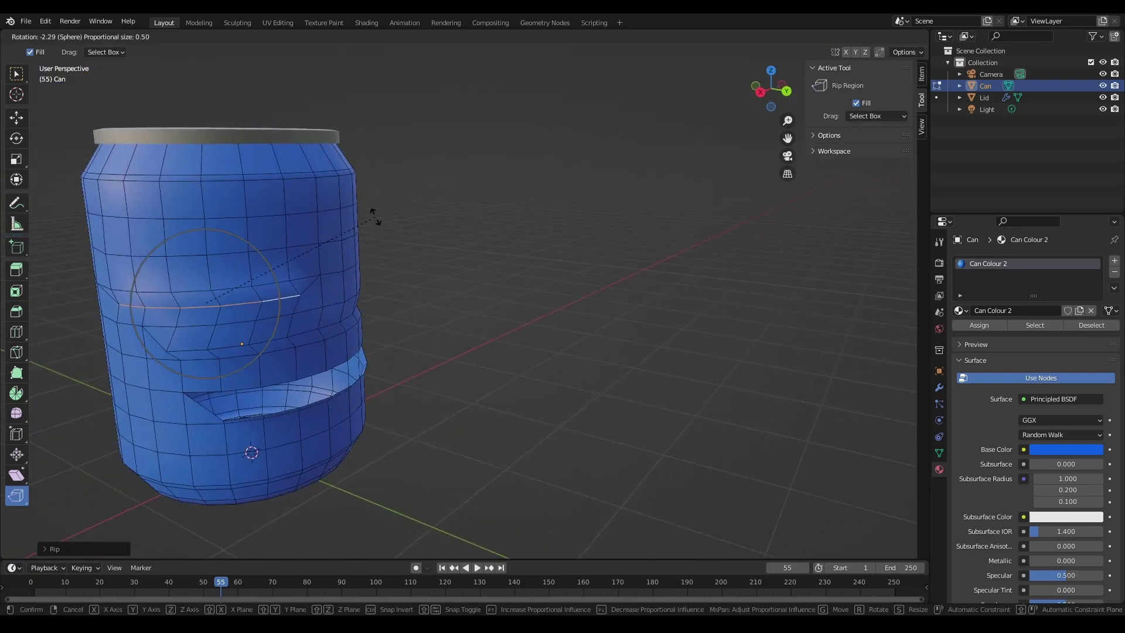
left_click(384, 238)
middle_click_drag(384, 238, 297, 304)
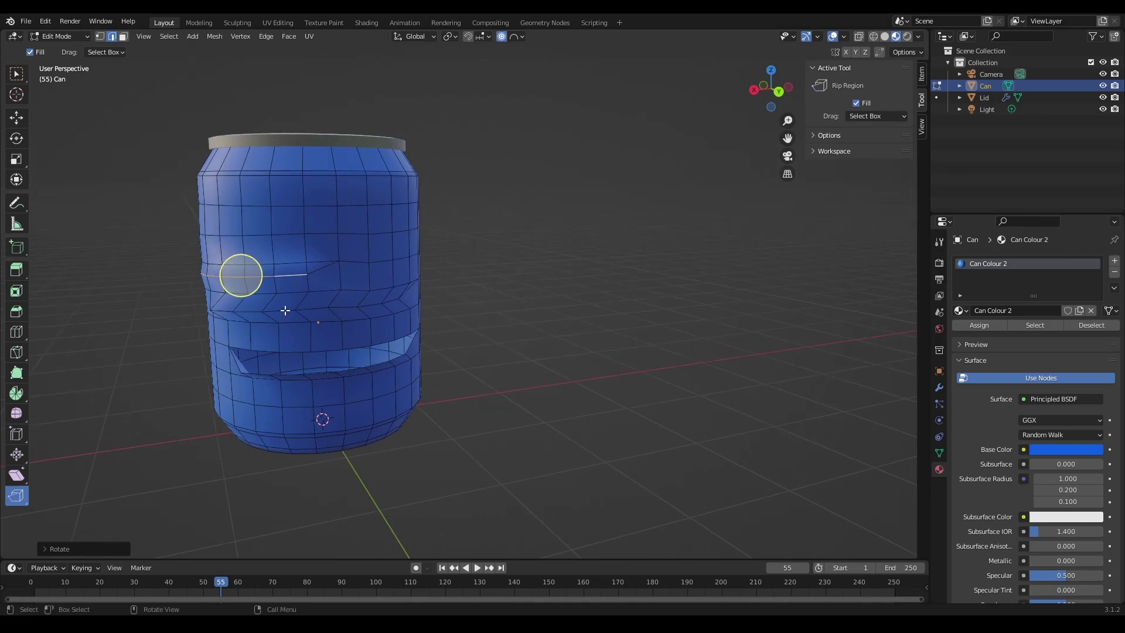
Push the ripped vertices inward with the Move tool to deepen the dent
left_click(23, 120)
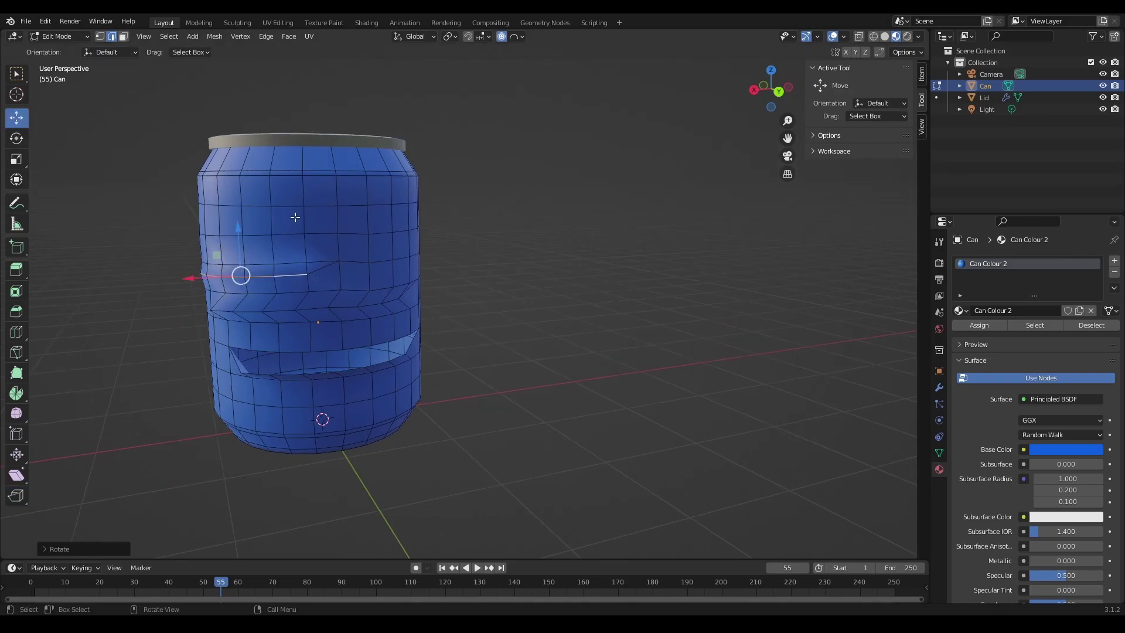
middle_click_drag(238, 268, 268, 237)
left_click_drag(258, 231, 275, 221)
middle_click_drag(338, 277, 487, 69)
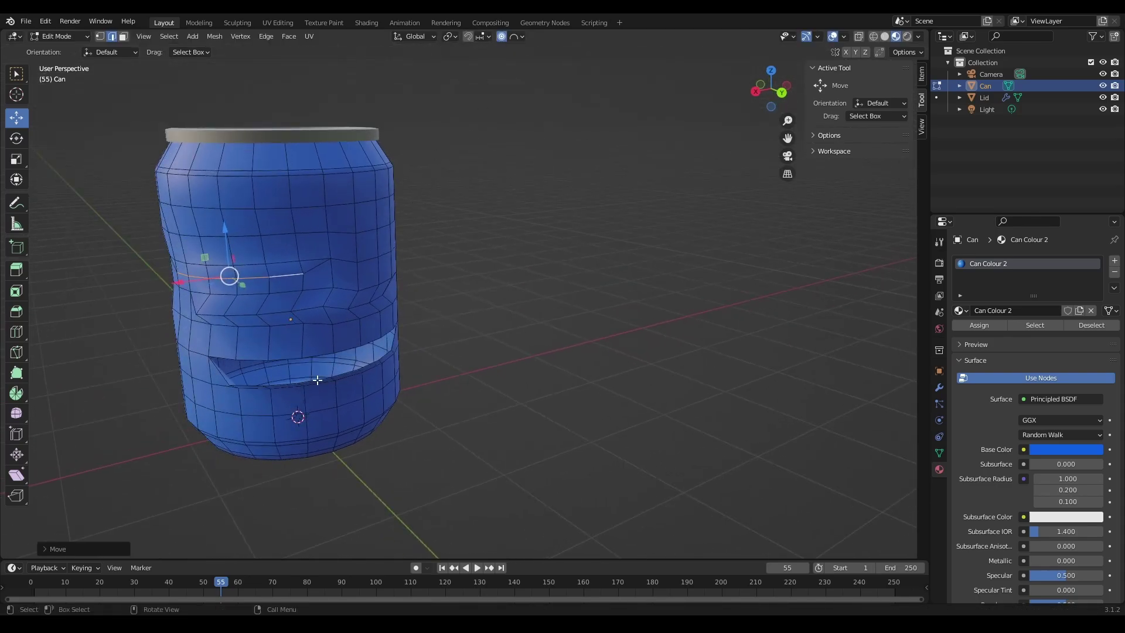
middle_click_drag(317, 380, 515, 160)
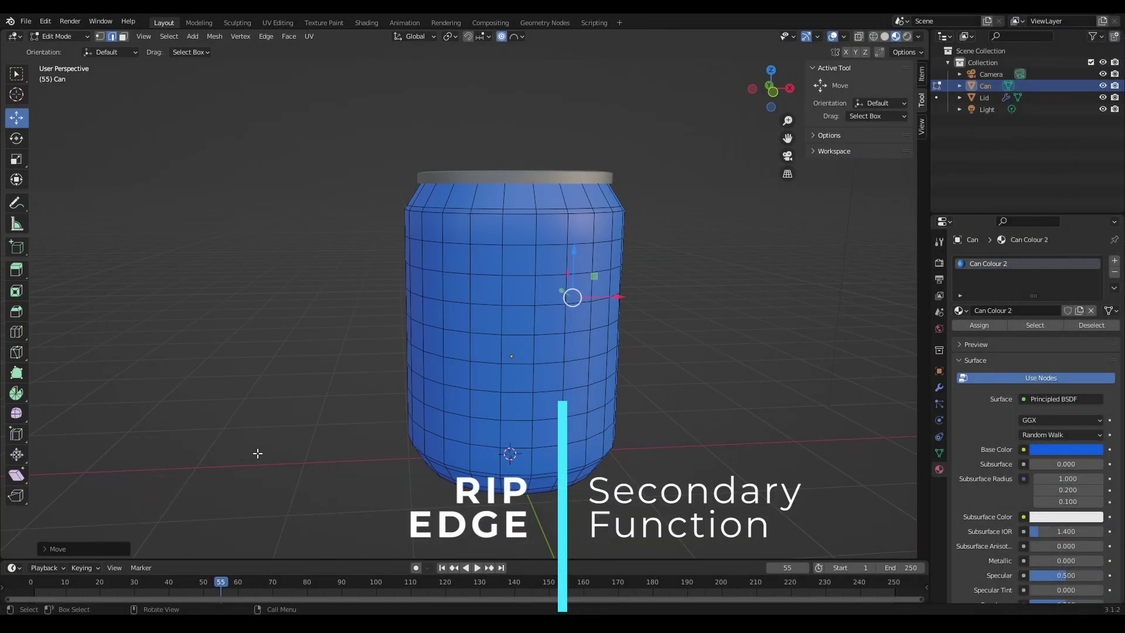
Rip an edge loop around the can's middle and drag it down to widen a gap
left_click(16, 498)
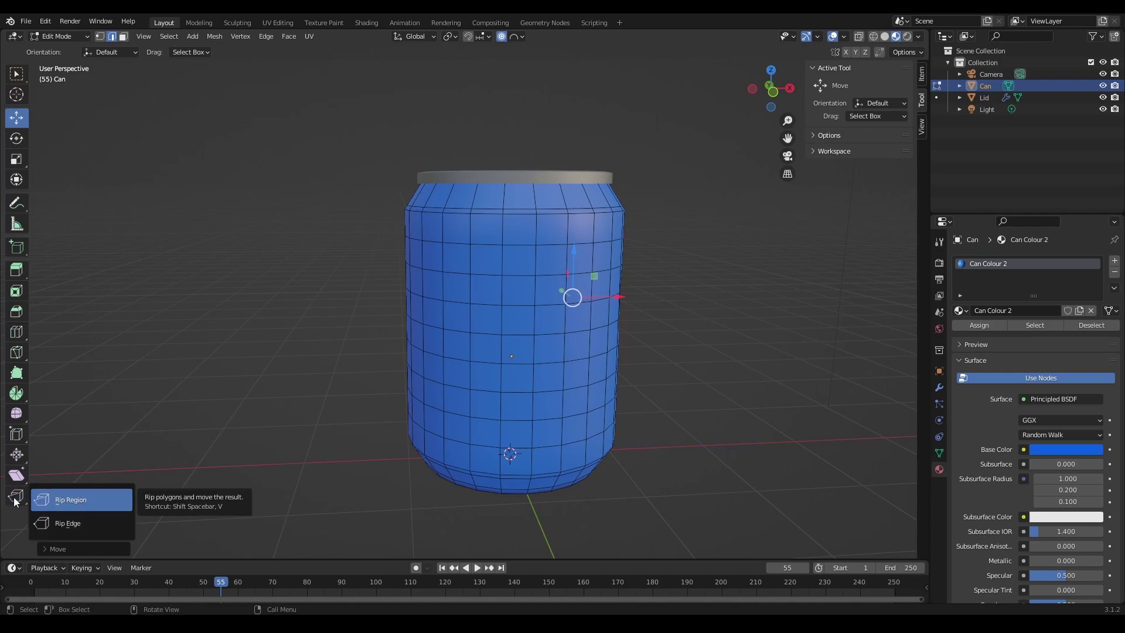
left_click(86, 527)
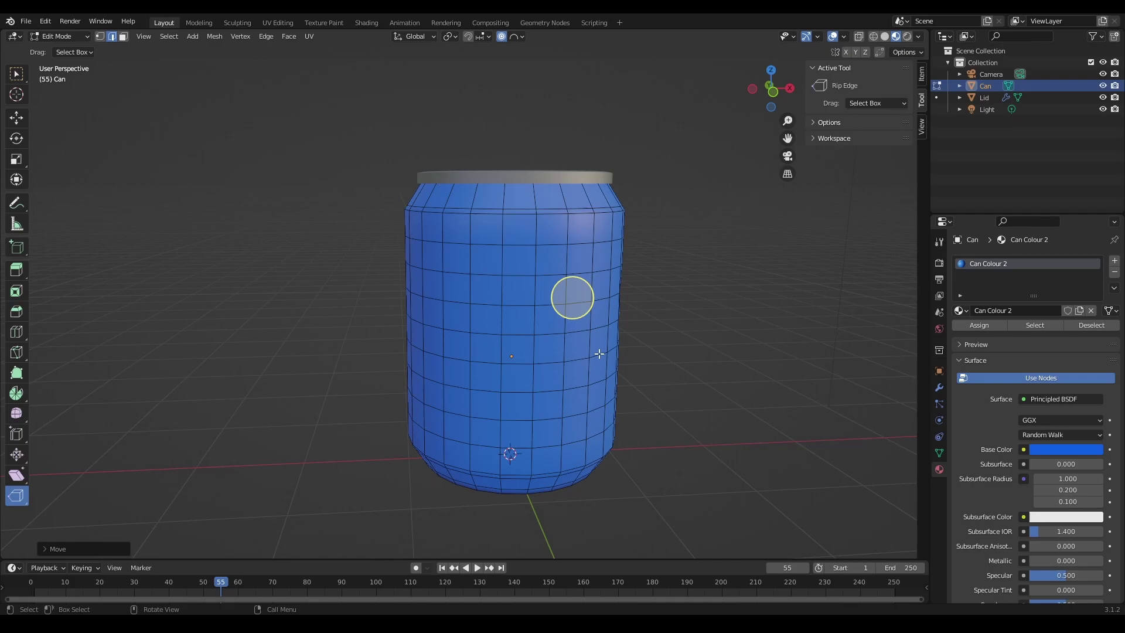
left_click(527, 357, "ctrl")
middle_click_drag(441, 388, 433, 356)
left_click_drag(433, 360, 416, 378)
middle_click_drag(416, 378, 445, 376)
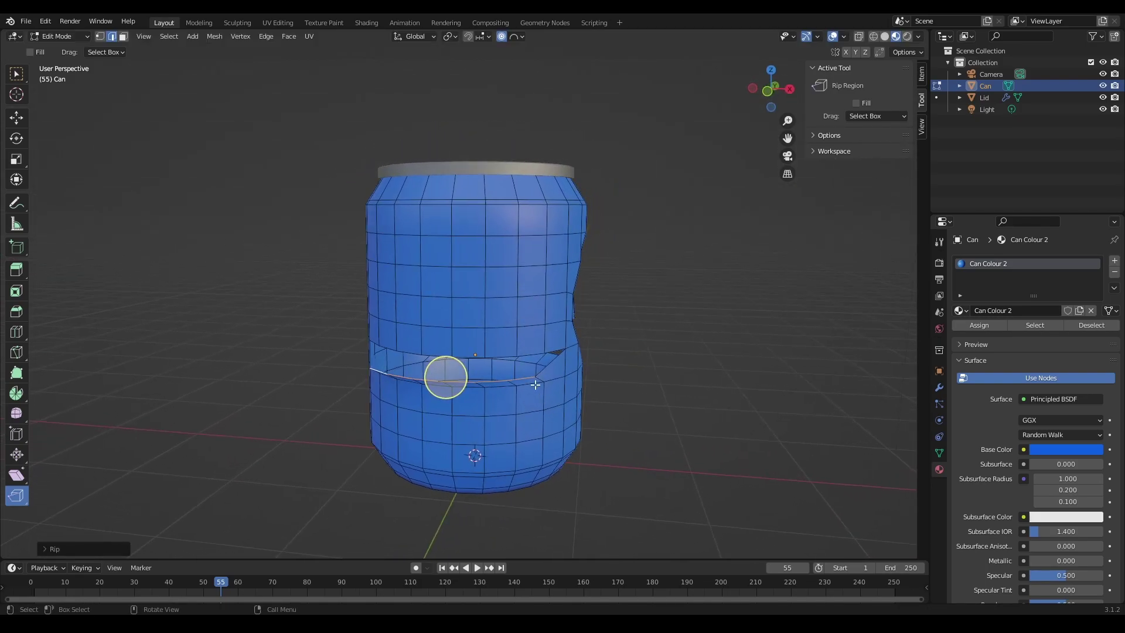
Select an edge path across the upper can and pull it out into pointed flaps with Rip Edge
left_click(531, 295)
left_click(384, 294, "ctrl")
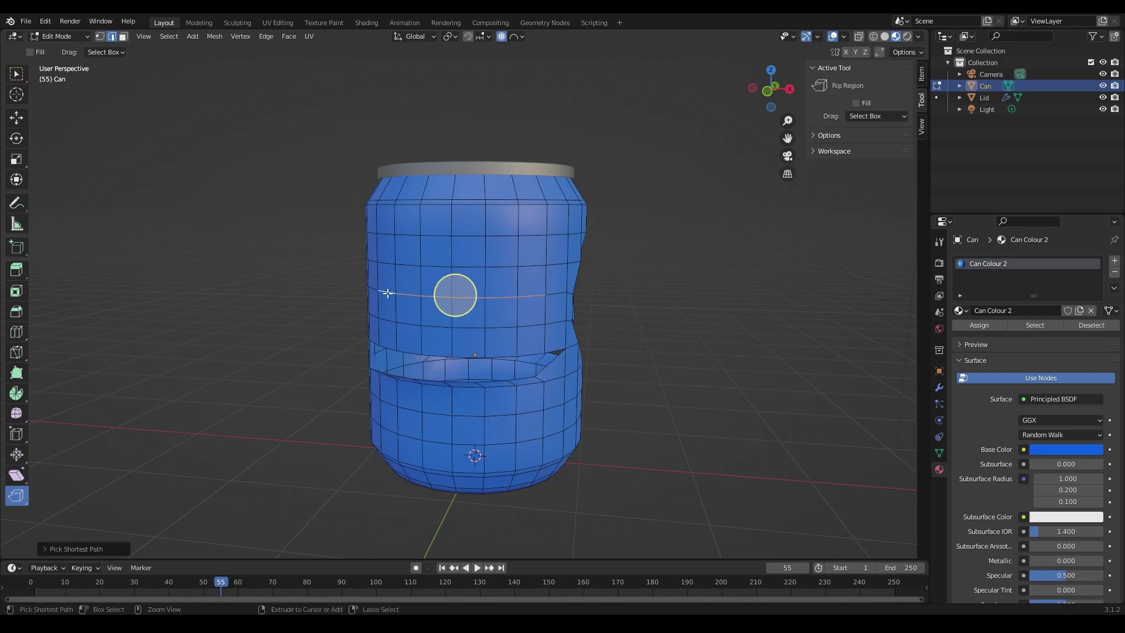
left_click(21, 498)
left_click(72, 523)
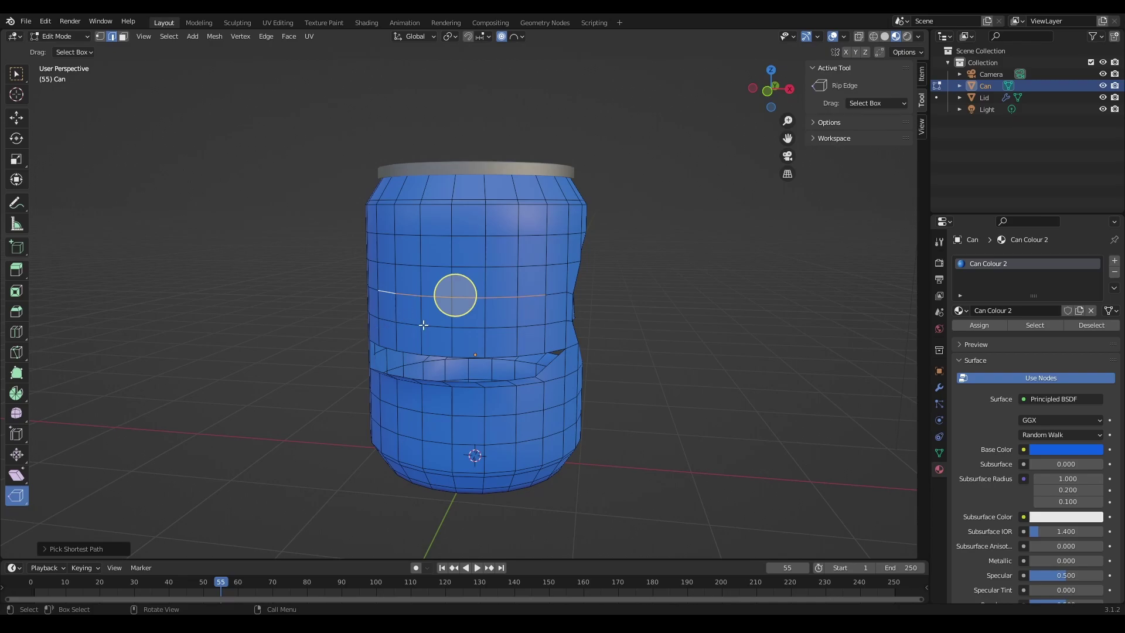
left_click_drag(450, 310, 430, 323)
Confirm the pulled-out flap and view the can from the side
key("shift+space")
key("g")
middle_click_drag(430, 322, 497, 347)
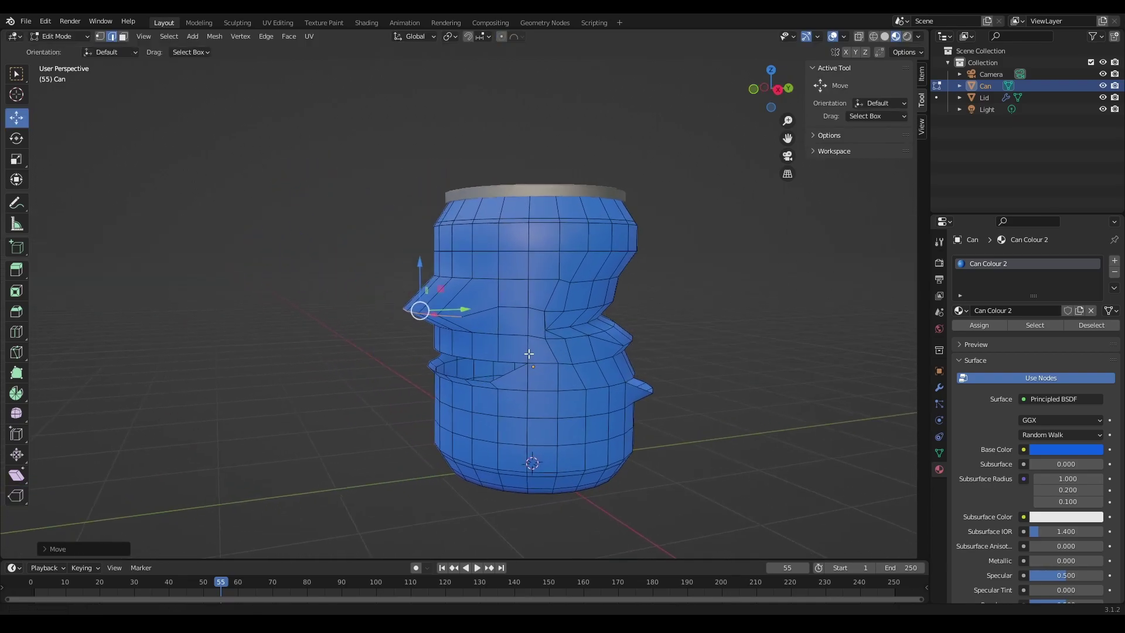
scroll(497, 346, "up", 4)
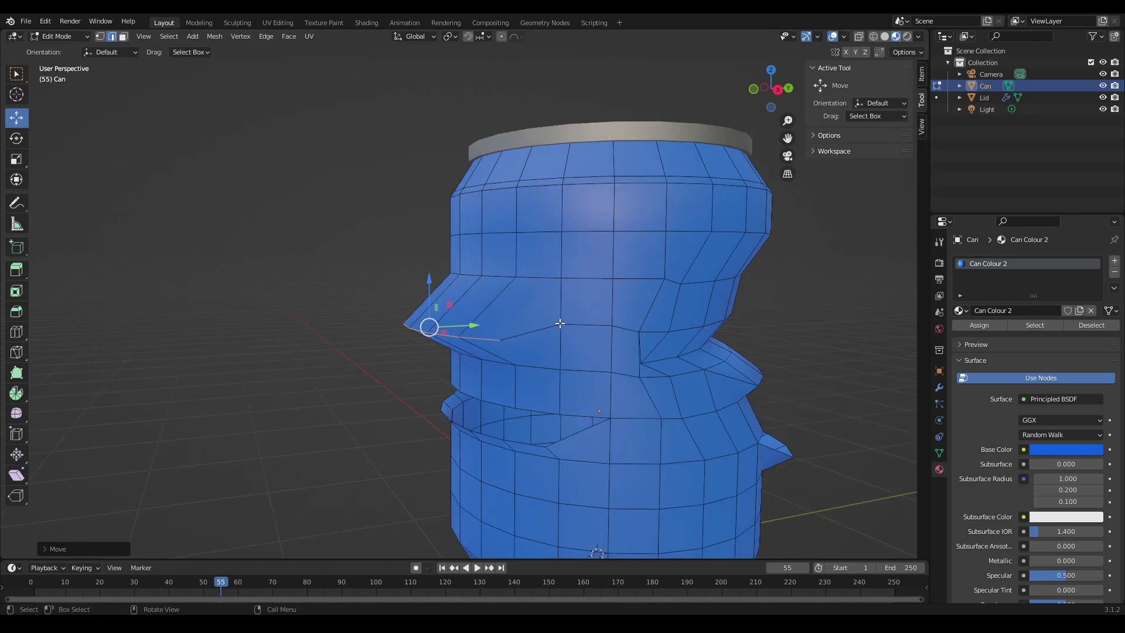
Switch to Vertex select, pick one vertex, and inspect the pointed flap from several angles
left_click(100, 36)
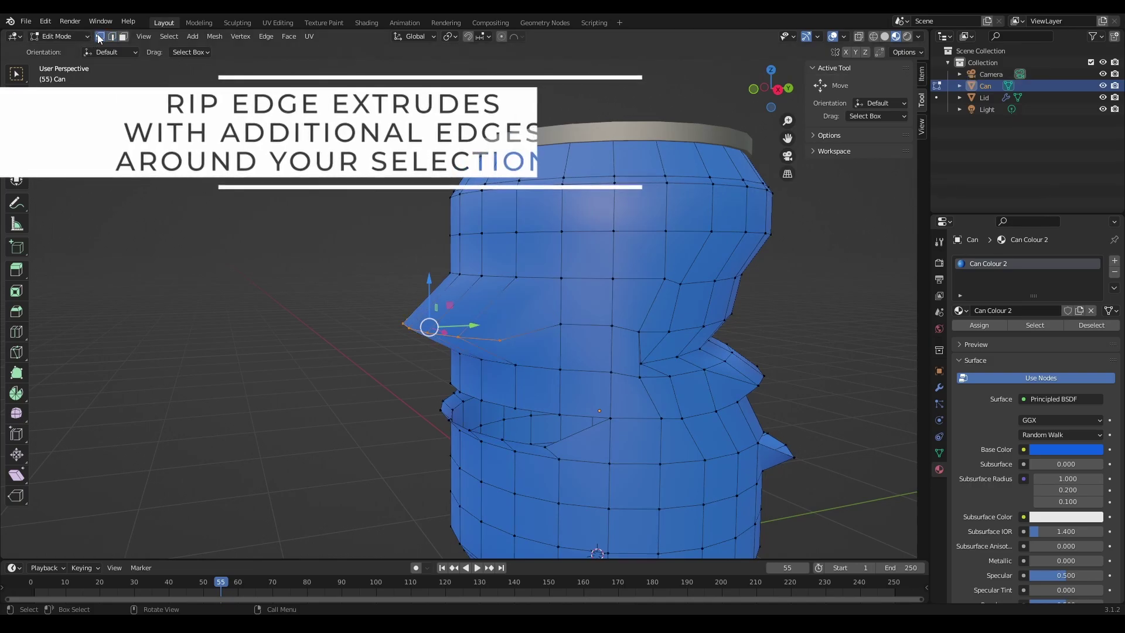
left_click(504, 336, "alt")
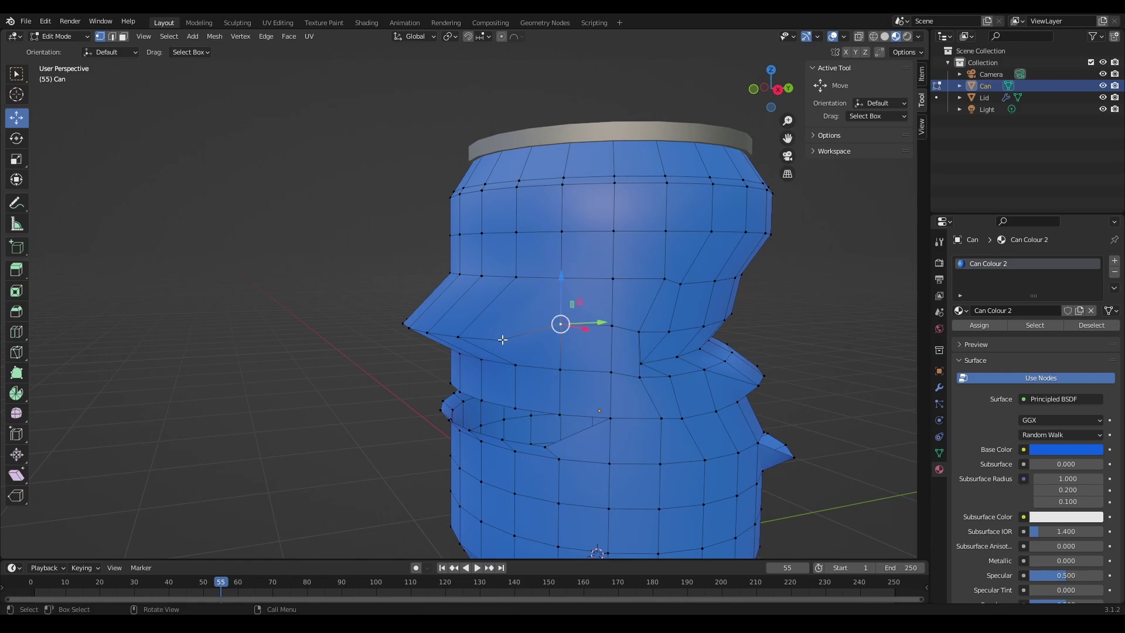
middle_click_drag(484, 339, 422, 314)
scroll(422, 313, "up", 5)
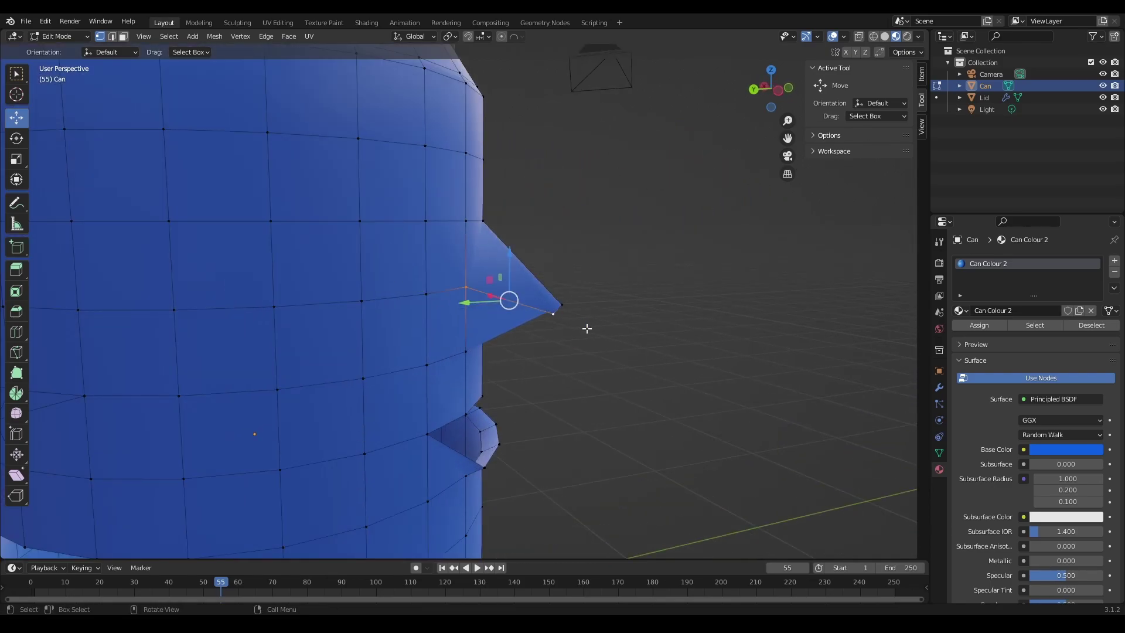
middle_click_drag(587, 329, 528, 341)
scroll(562, 328, "down", 2)
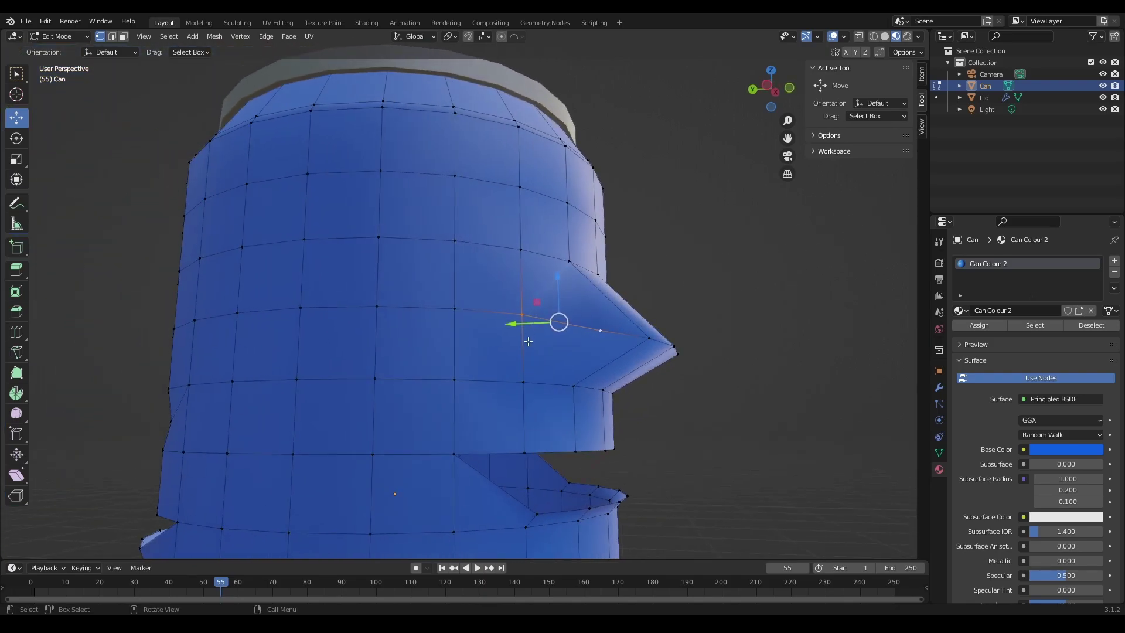
middle_click_drag(609, 380, 543, 361)
middle_click_drag(664, 351, 474, 374)
scroll(633, 377, "up", 4)
scroll(670, 349, "down", 4)
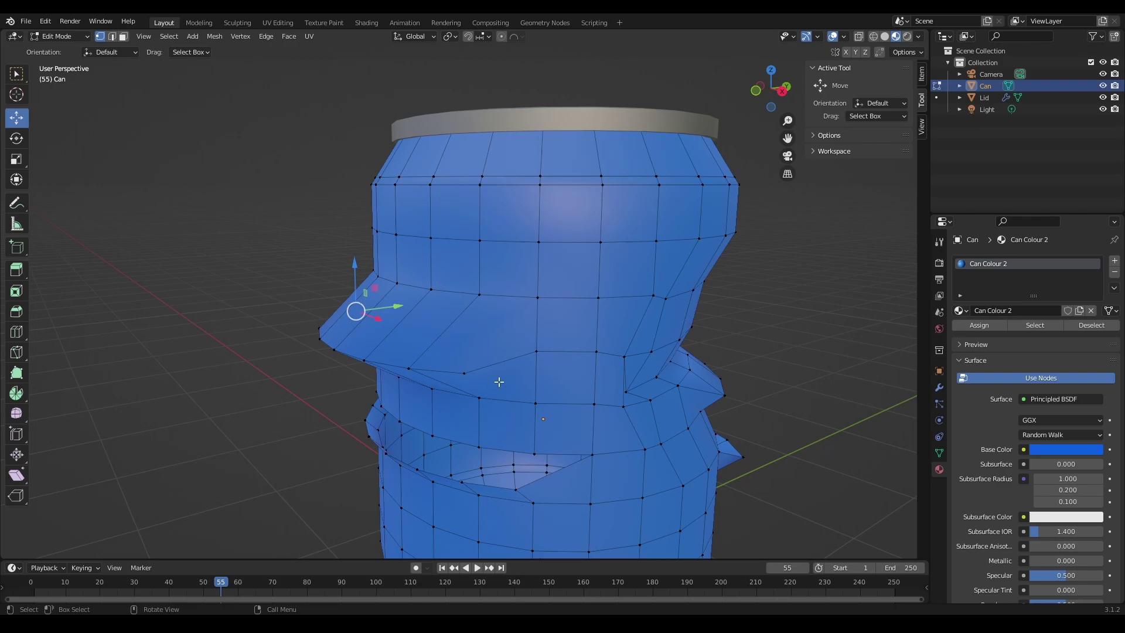
middle_click_drag(499, 382, 462, 332)
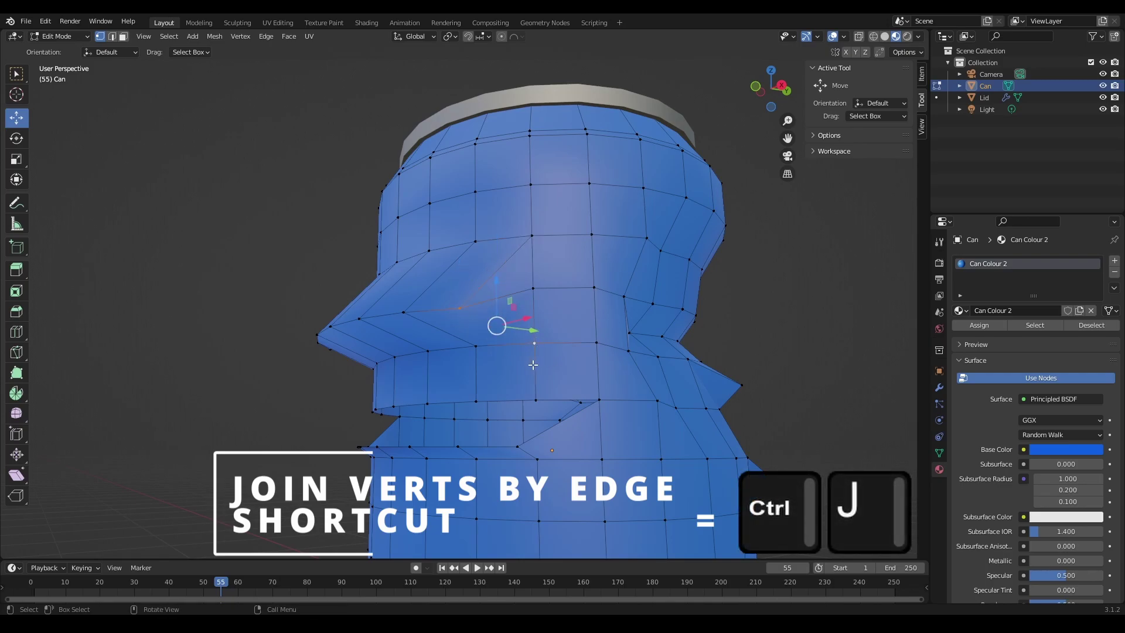
middle_click_drag(533, 338, 457, 386)
scroll(451, 381, "down", 4)
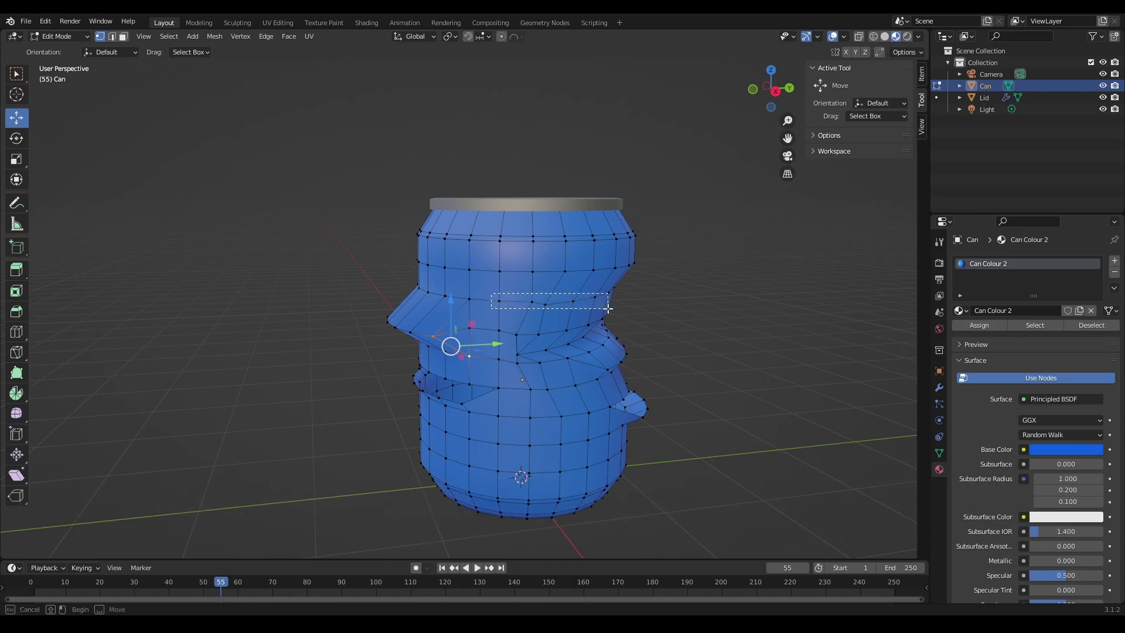
Select vertices across the can's middle and tear them open with Rip Region
left_click_drag(608, 308, 608, 309)
middle_click_drag(603, 316, 291, 378)
left_click_drag(19, 496, 59, 500)
mouse_move(459, 290)
left_mouse_down()
mouse_move(450, 338)
mouse_move(445, 328)
left_mouse_up()
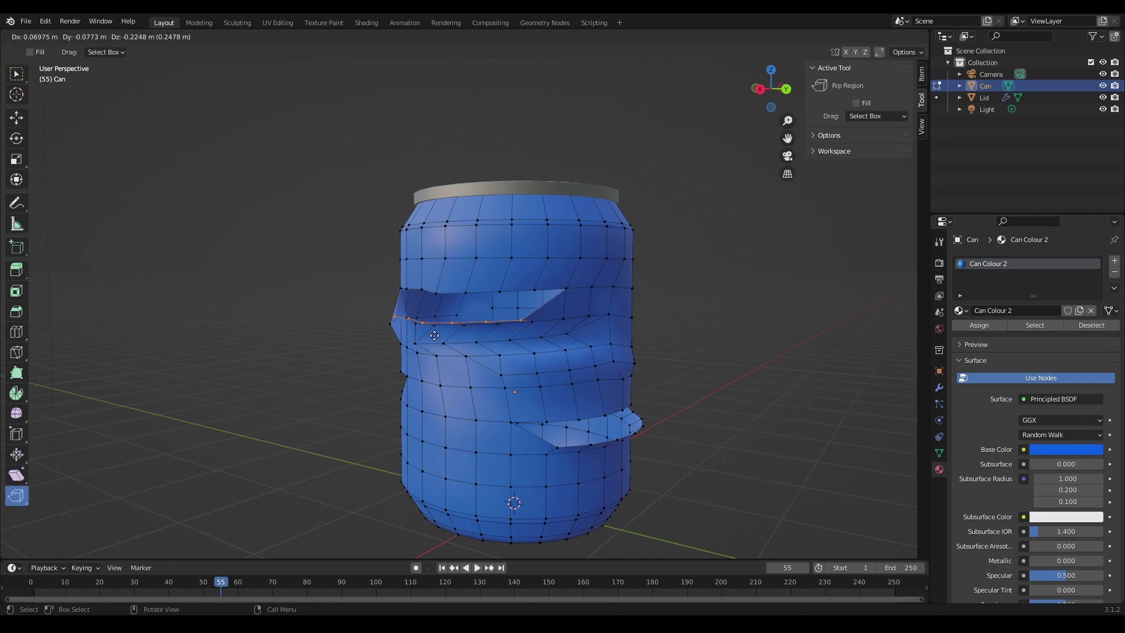
left_click(440, 320)
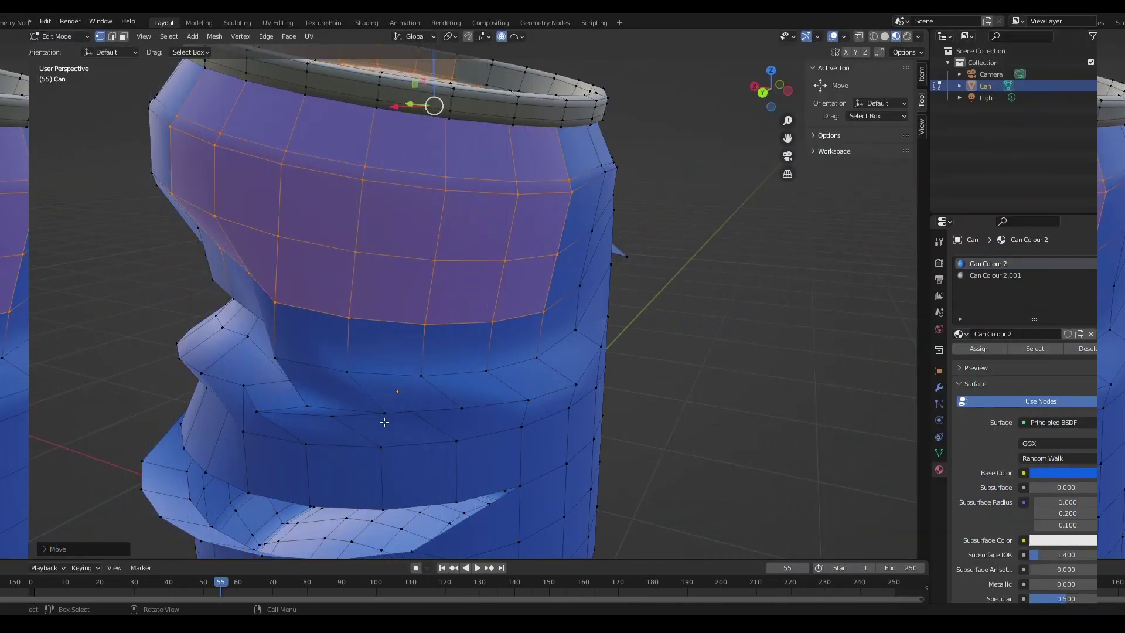
In Edge select mode, pick an edge path across the can and rip it open
left_click(332, 415)
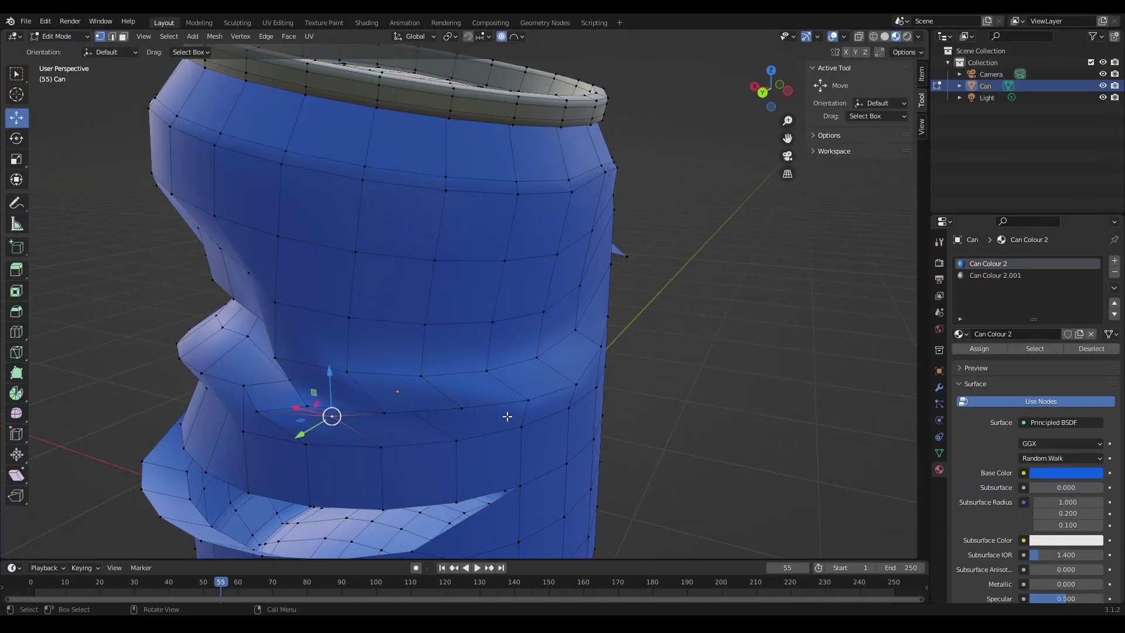
left_click(112, 36)
middle_click_drag(426, 420, 286, 452)
left_click(448, 358, "ctrl")
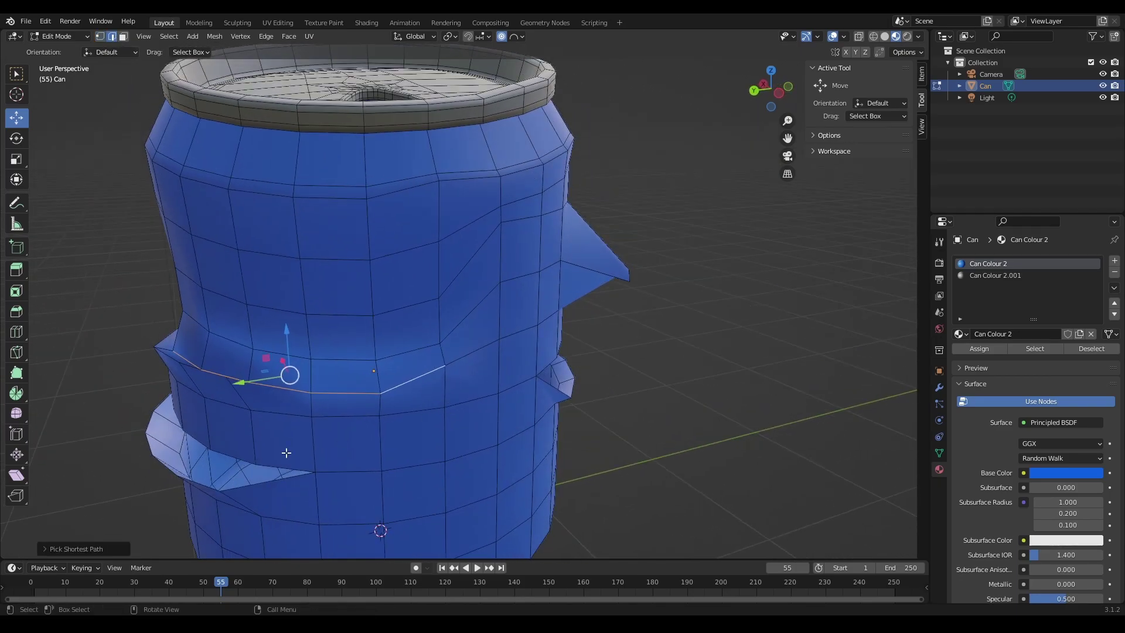
left_click(17, 496)
left_click_drag(289, 378, 280, 354)
middle_click_drag(280, 355, 284, 220)
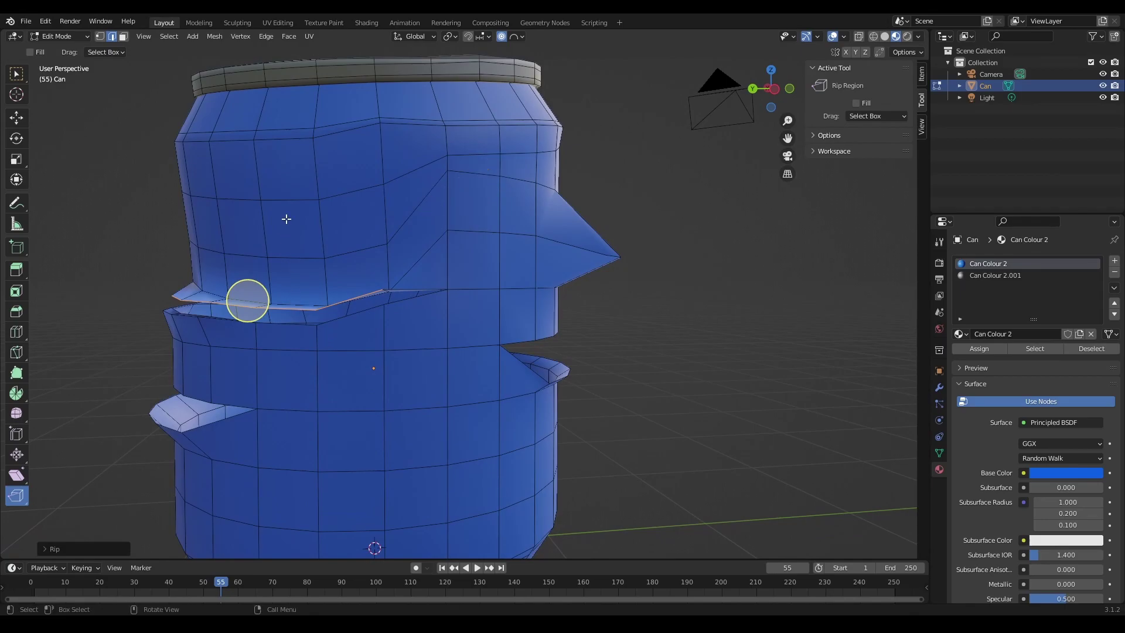
Bend the torn edge outward into a flap using soft proportional falloff
key("g")
scroll(291, 216, "down", 15)
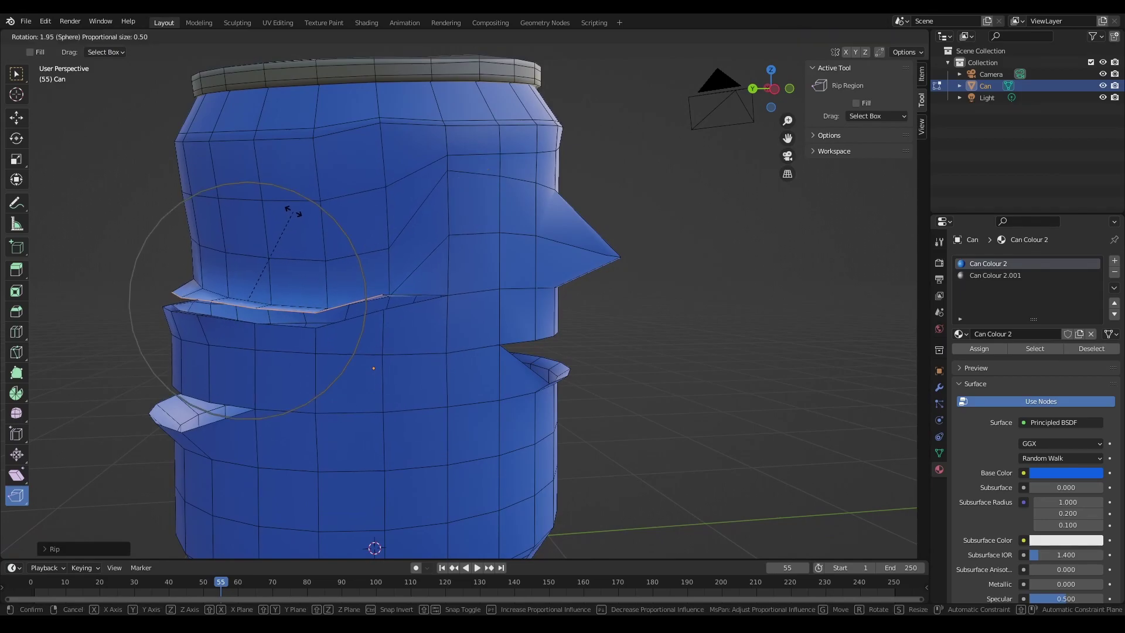
left_click(325, 194)
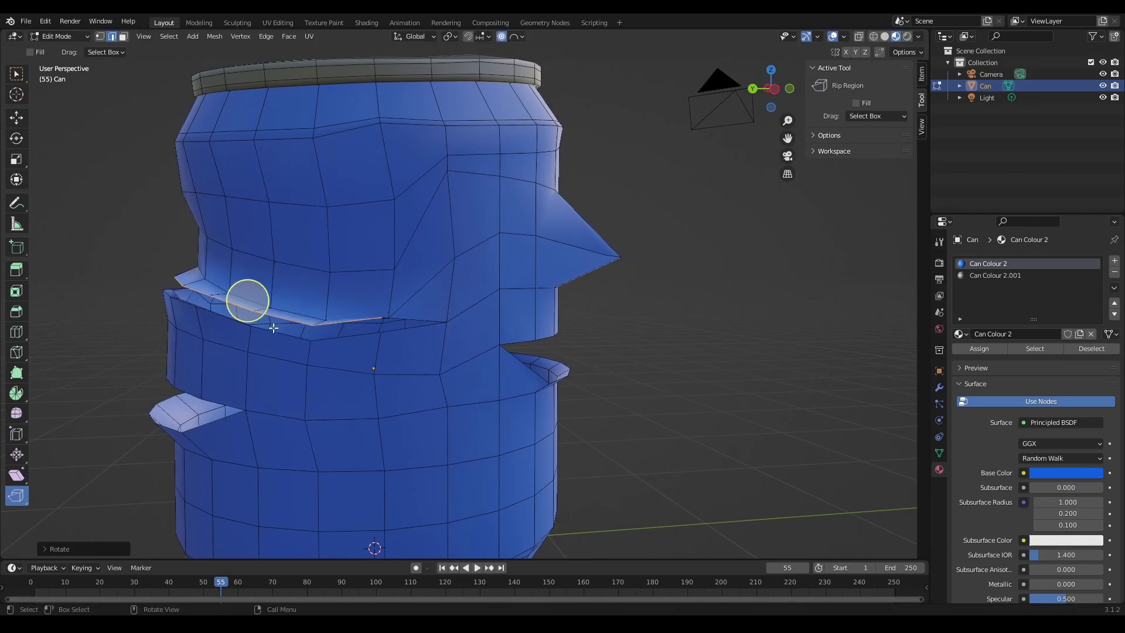
middle_click_drag(273, 327, 364, 445)
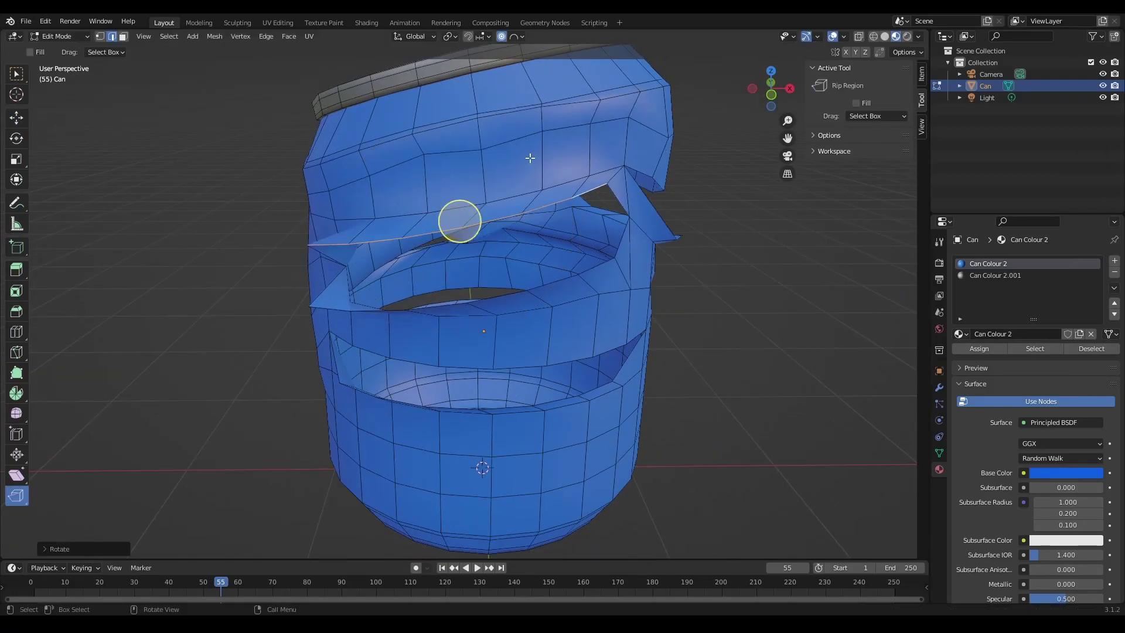
left_click_drag(463, 217, 529, 201)
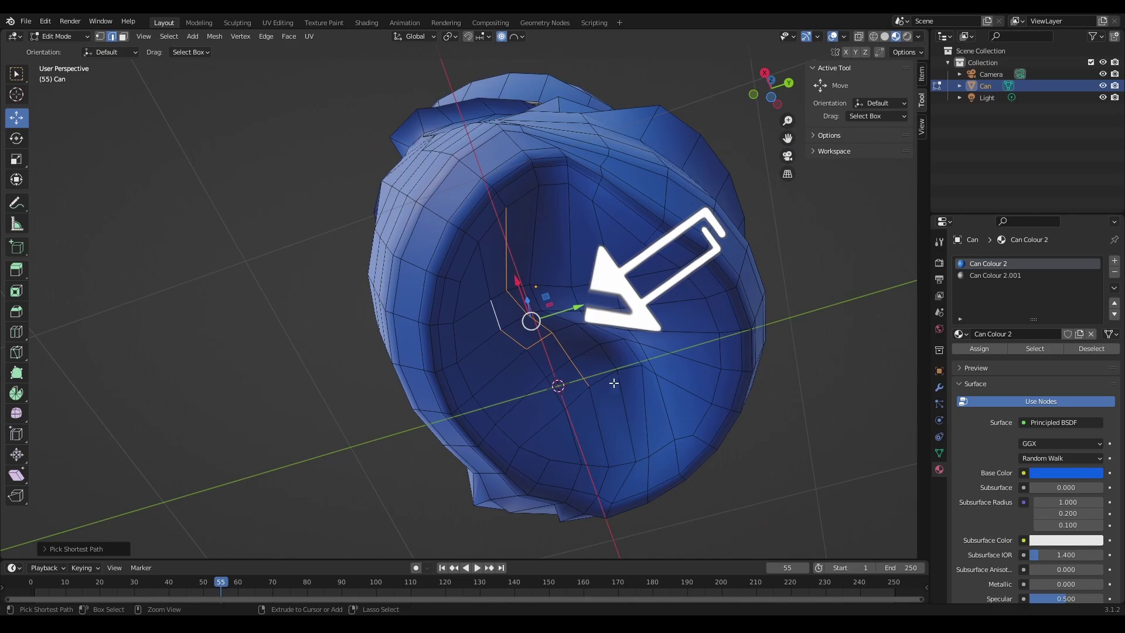
In Edit Mode, circle-select the faces near the can's top rim
left_click(632, 366, "ctrl")
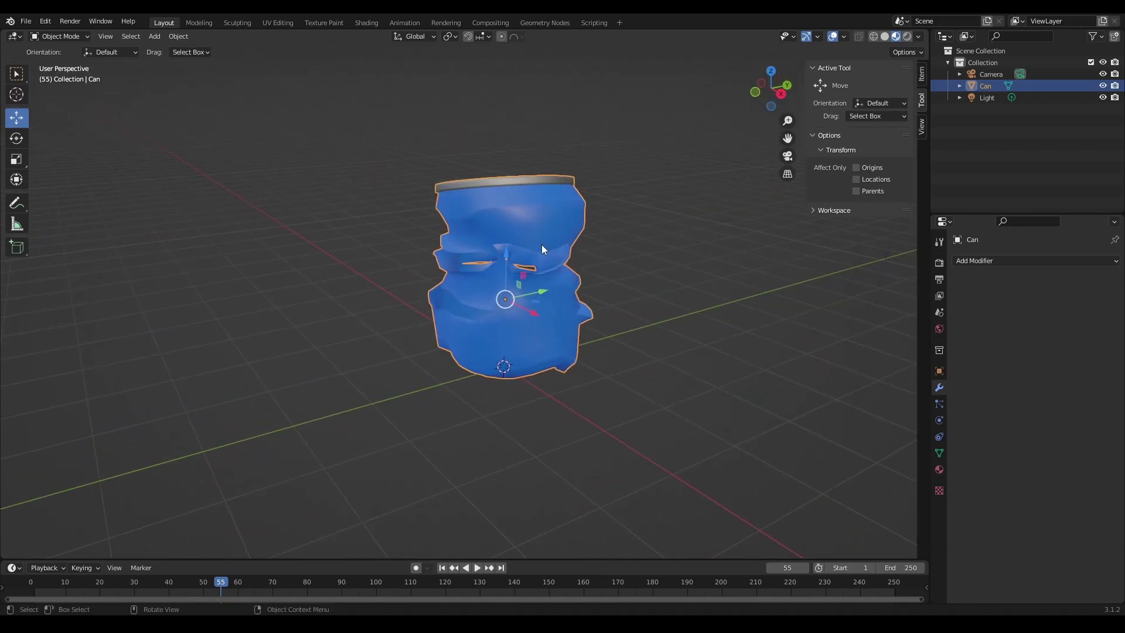
key("Tab")
left_click_drag(408, 170, 537, 232)
key("c")
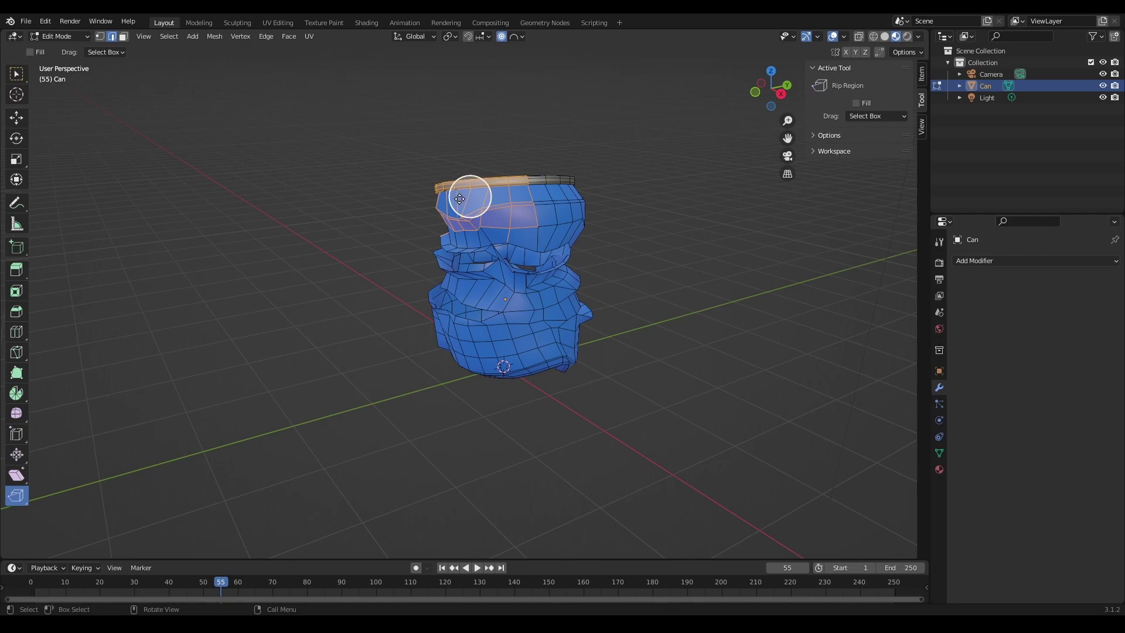
left_click(460, 200)
Move the top faces down and to the right so the rim looks crushed
left_click(17, 119)
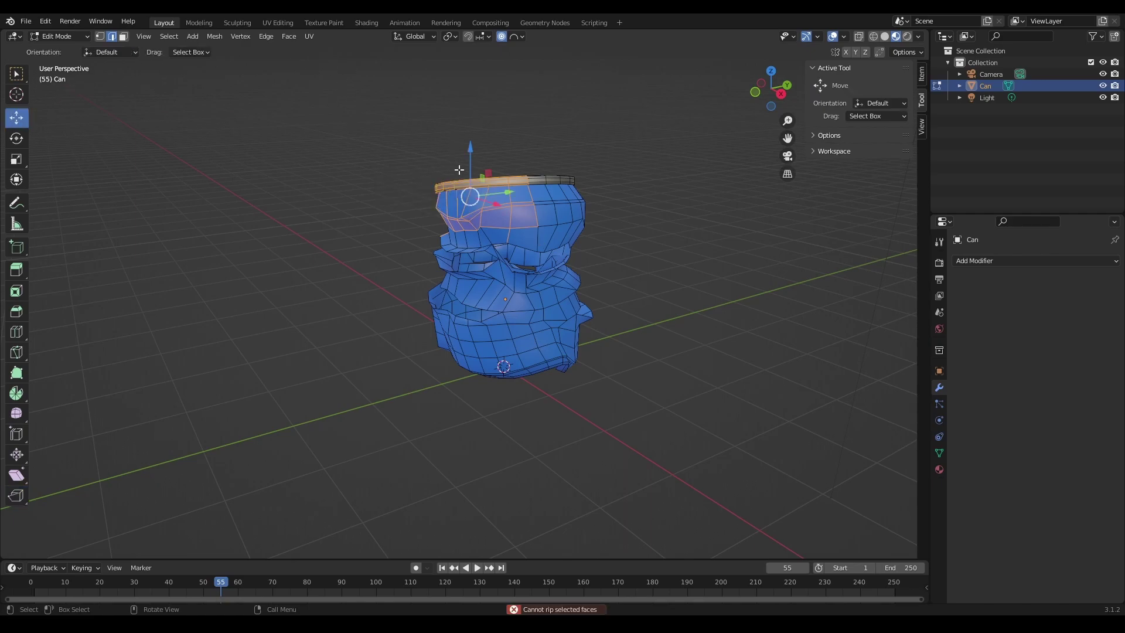
left_click_drag(491, 177, 501, 190)
middle_click_drag(638, 263, 581, 288)
scroll(367, 291, "up", 2)
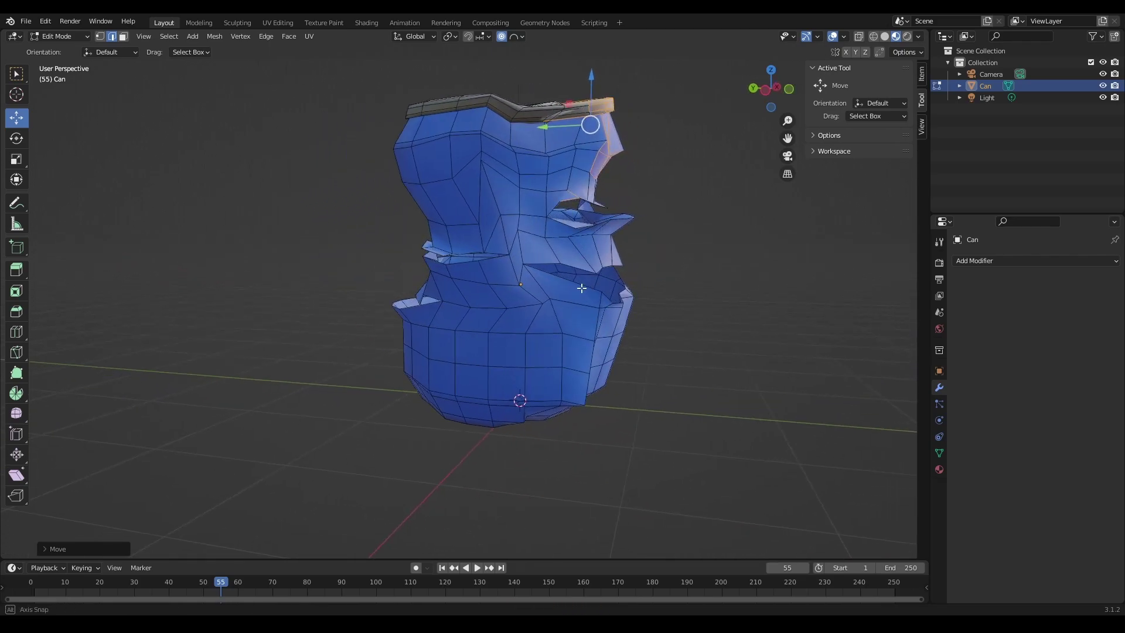